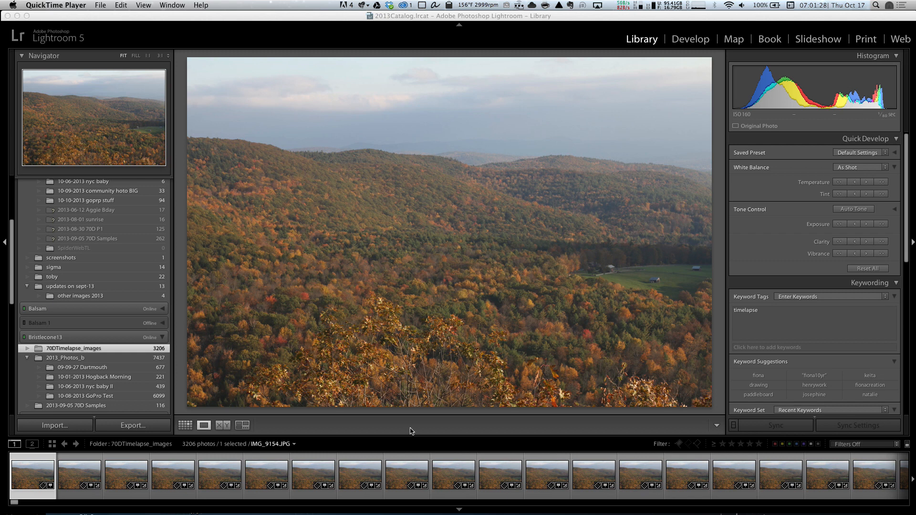
# Step: Examine the first photo's metadata and the first and last frames of the 70DTimelapse_images sequence, returning to the first photo
pyautogui.click(14, 502)
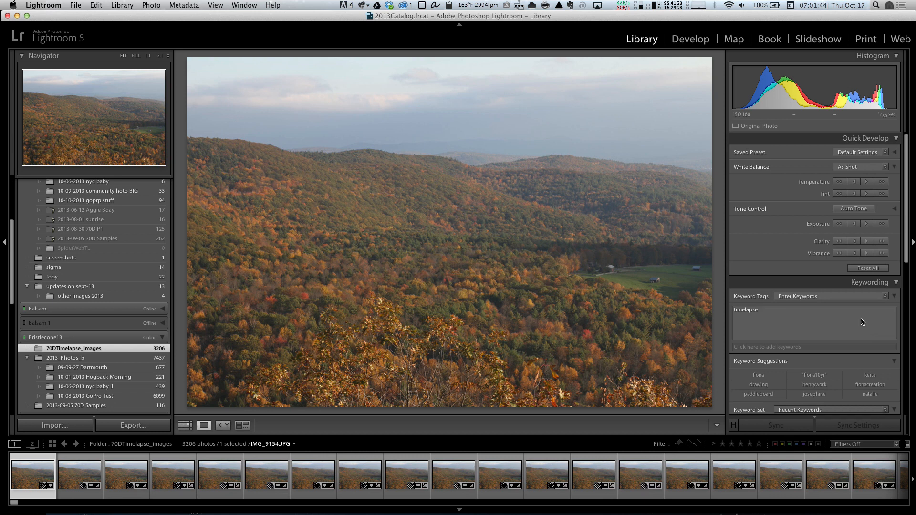
pyautogui.scroll(-1, 910, 252)
pyautogui.scroll(-10, 909, 255)
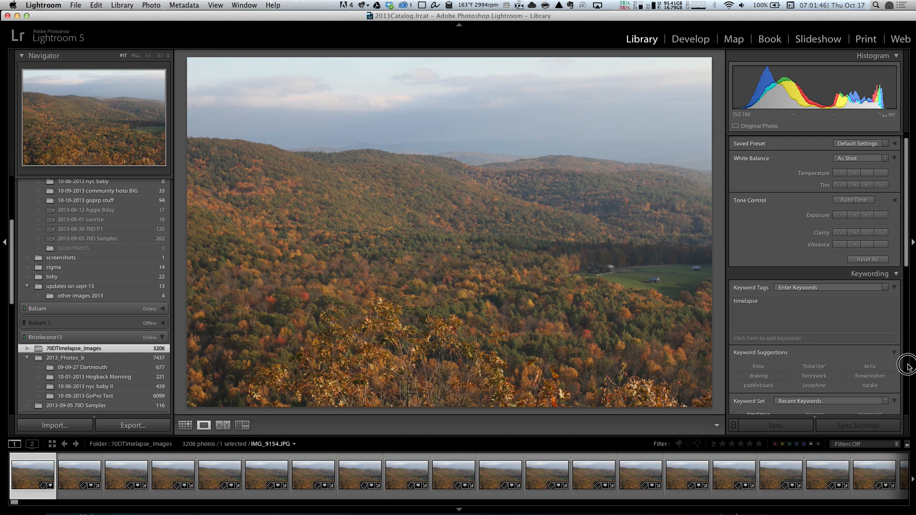
pyautogui.scroll(-8, 907, 406)
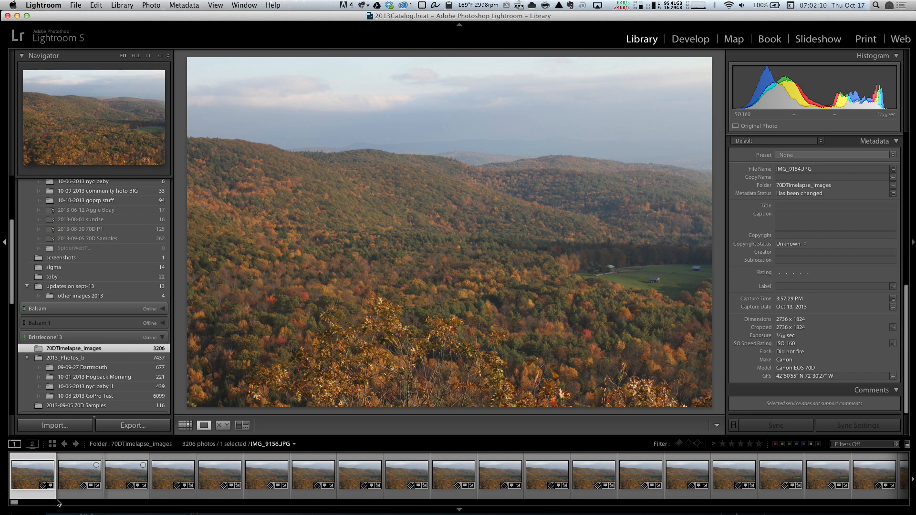
pyautogui.click(28, 505)
pyautogui.moveTo(27, 505); pyautogui.dragTo(609, 510)
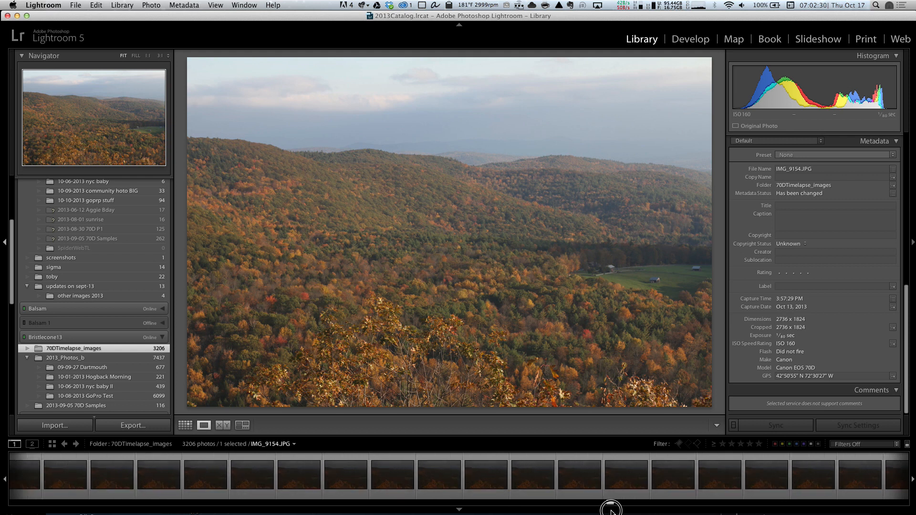
pyautogui.moveTo(612, 511); pyautogui.dragTo(907, 497)
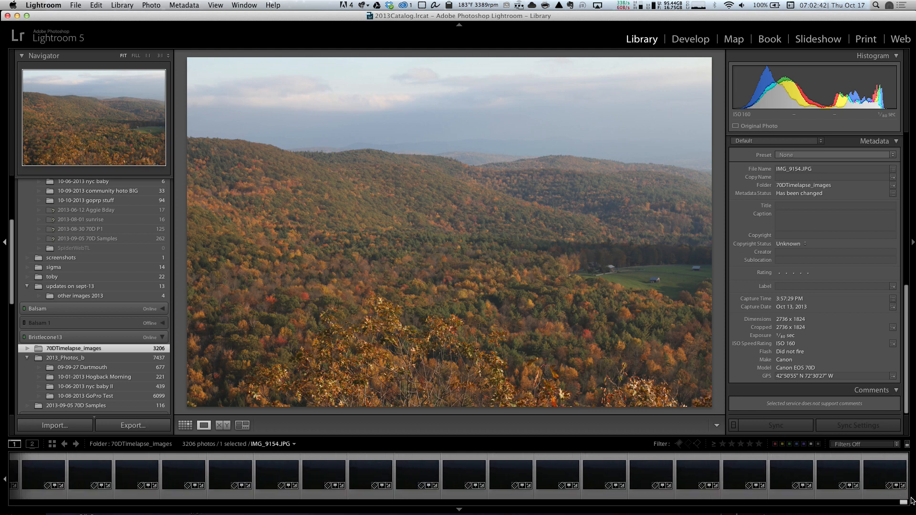
pyautogui.click(871, 480)
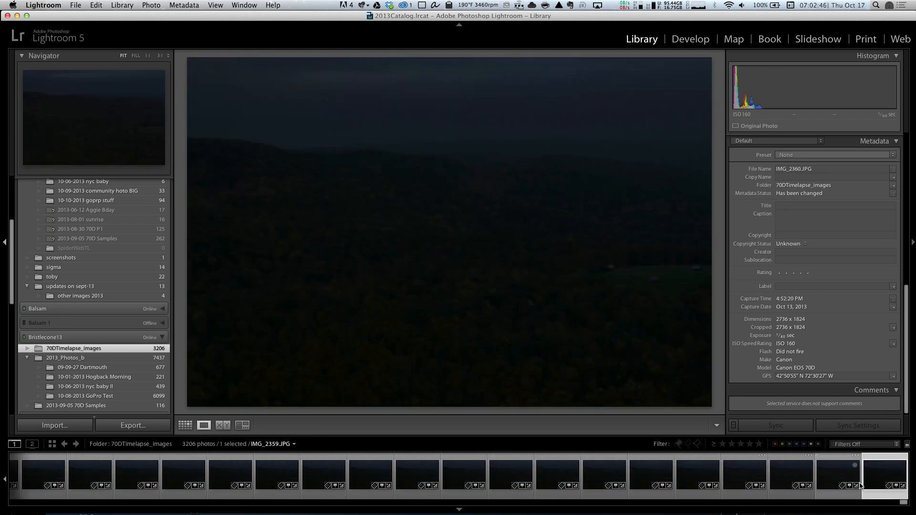
pyautogui.moveTo(903, 503); pyautogui.dragTo(13, 503)
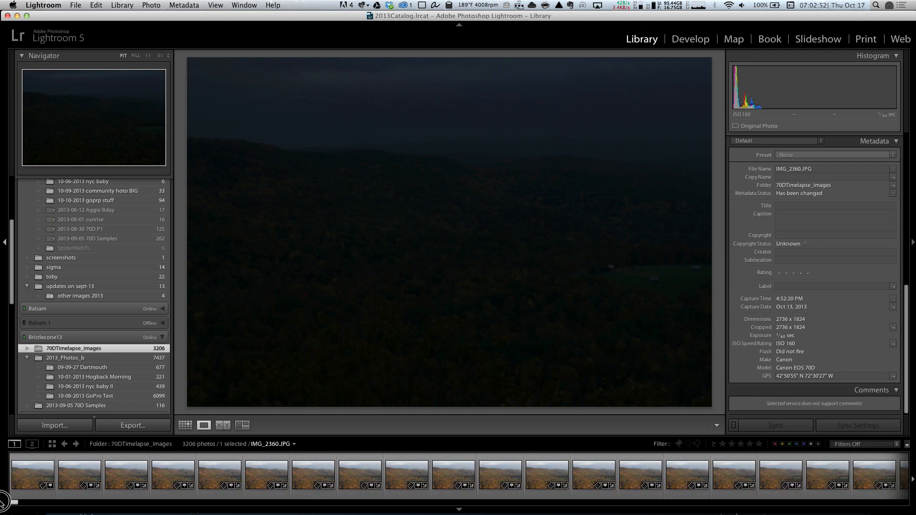
pyautogui.click(23, 483)
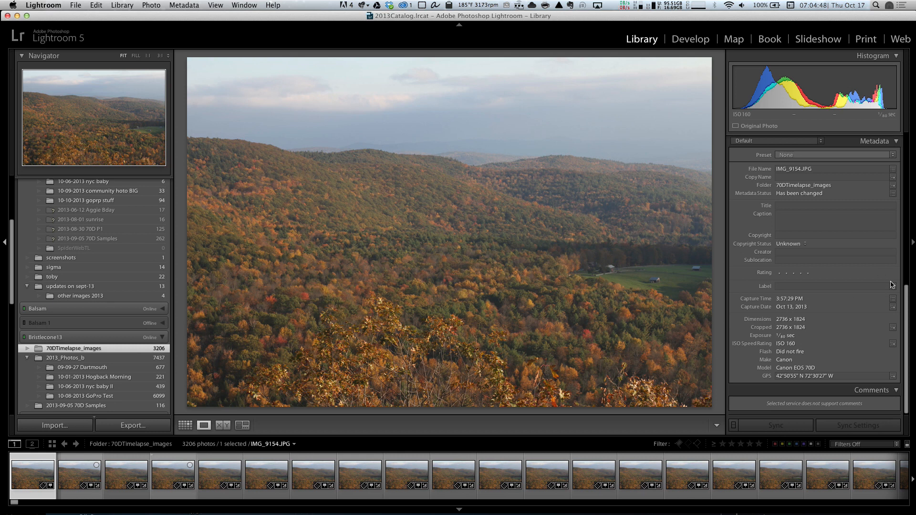
pyautogui.moveTo(907, 312); pyautogui.dragTo(895, 148)
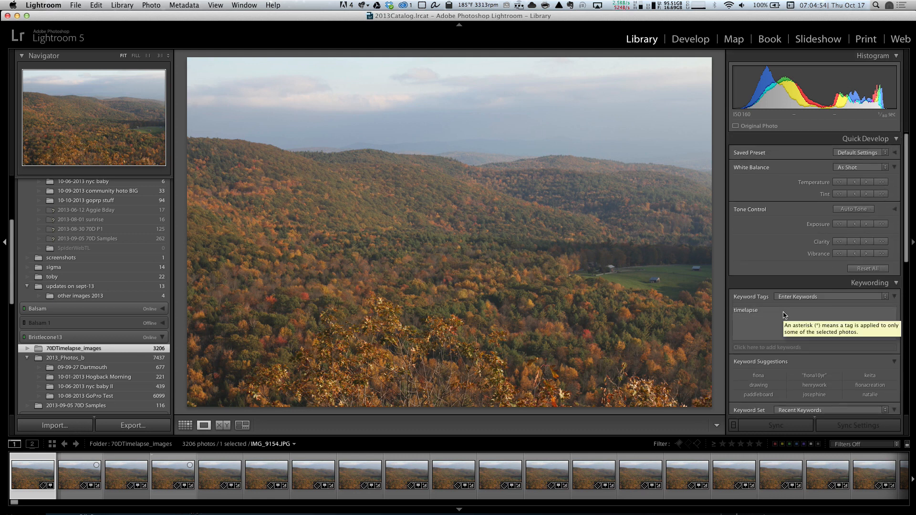
# Step: Develop the first photo's basic tone with Exposure +0.35, Contrast +35 and Blacks -21
pyautogui.click(700, 44)
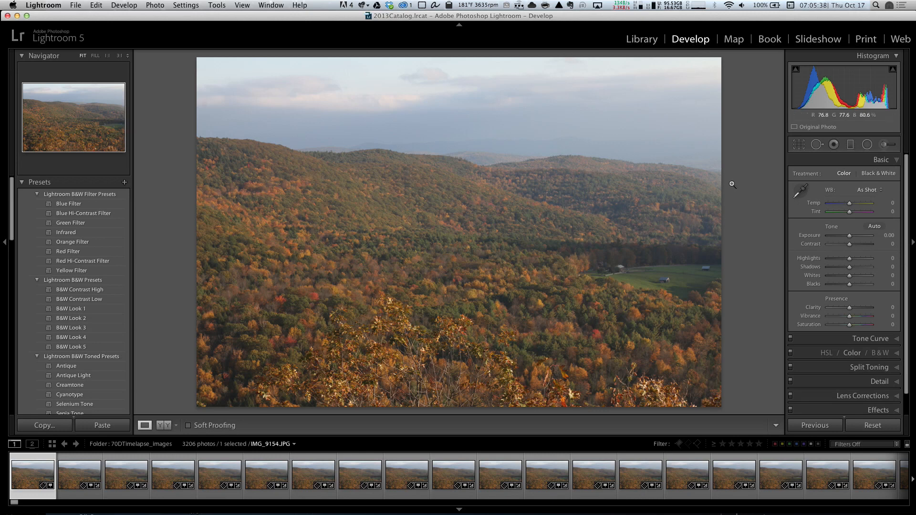
pyautogui.moveTo(849, 235); pyautogui.dragTo(851, 237)
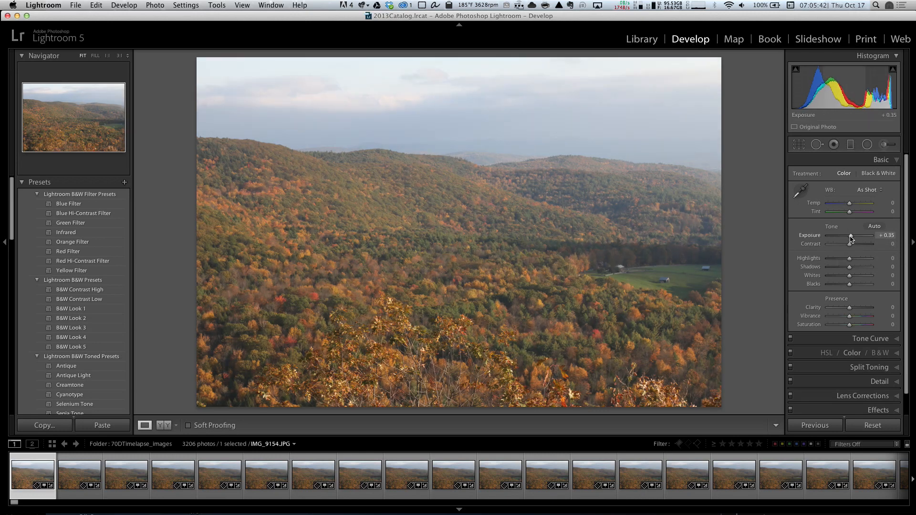
pyautogui.moveTo(852, 247); pyautogui.dragTo(858, 247)
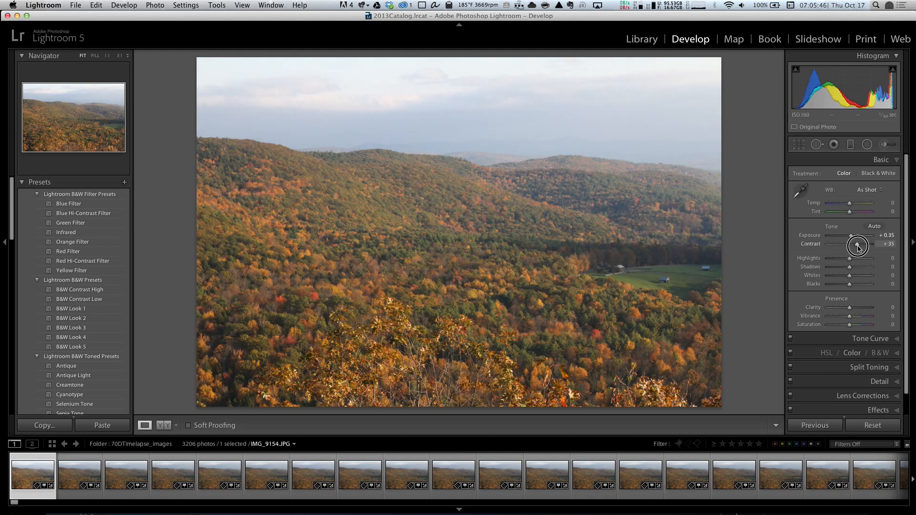
pyautogui.click(849, 285)
pyautogui.moveTo(850, 285); pyautogui.dragTo(845, 287)
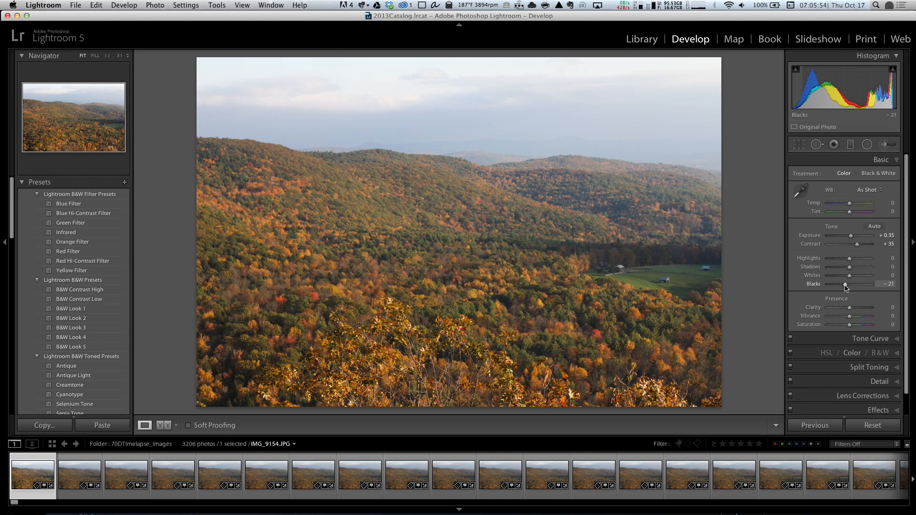
# Step: Adjust the first photo's presence to Clarity +17, Vibrance +7 and Saturation +7
pyautogui.click(850, 308)
pyautogui.moveTo(851, 309)
pyautogui.mouseDown()
pyautogui.moveTo(898, 310)
pyautogui.moveTo(860, 310)
pyautogui.mouseUp()
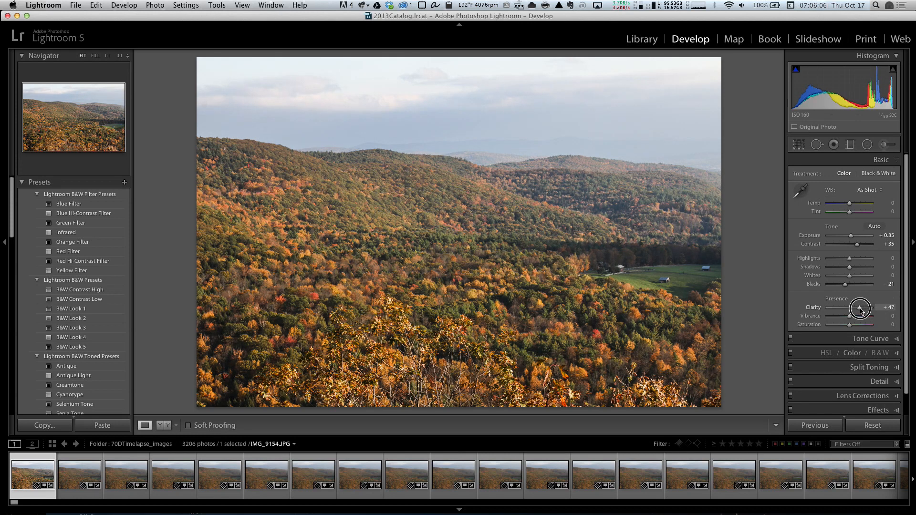
pyautogui.moveTo(860, 310); pyautogui.dragTo(852, 328)
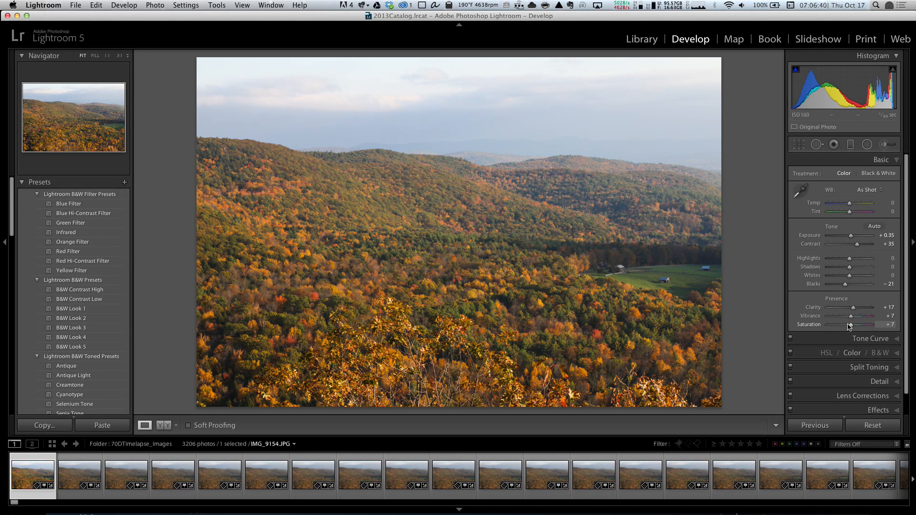
# Step: Adjust the individual colors: green saturation +18, yellow hue -5, orange hue -4 and red hue -4
pyautogui.scroll(-3, 844, 329)
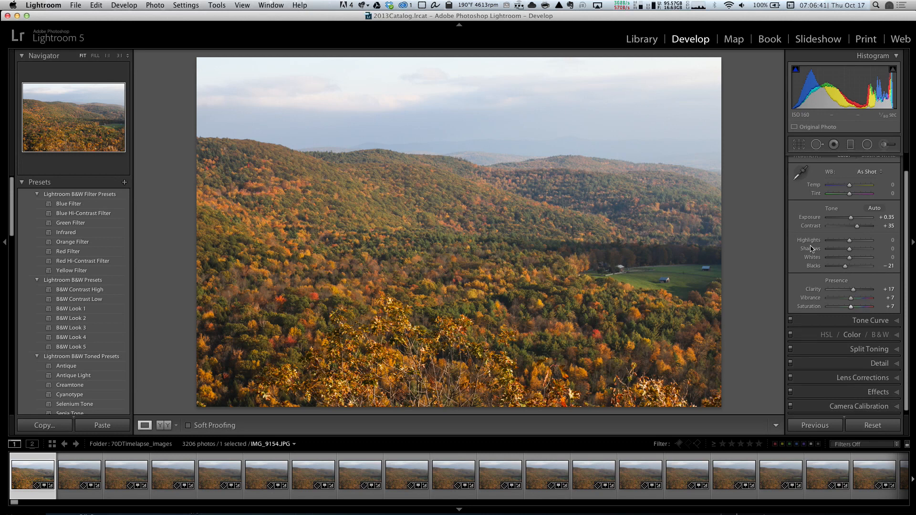
pyautogui.click(840, 332)
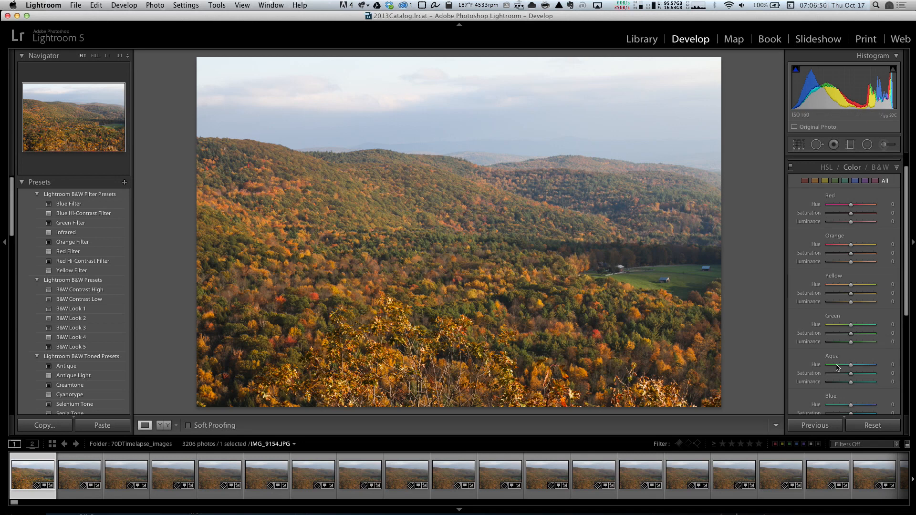
pyautogui.moveTo(851, 333); pyautogui.dragTo(857, 337)
pyautogui.moveTo(851, 287); pyautogui.dragTo(849, 287)
pyautogui.moveTo(852, 248); pyautogui.dragTo(851, 246)
pyautogui.moveTo(851, 205); pyautogui.dragTo(849, 206)
pyautogui.scroll(-2, 849, 306)
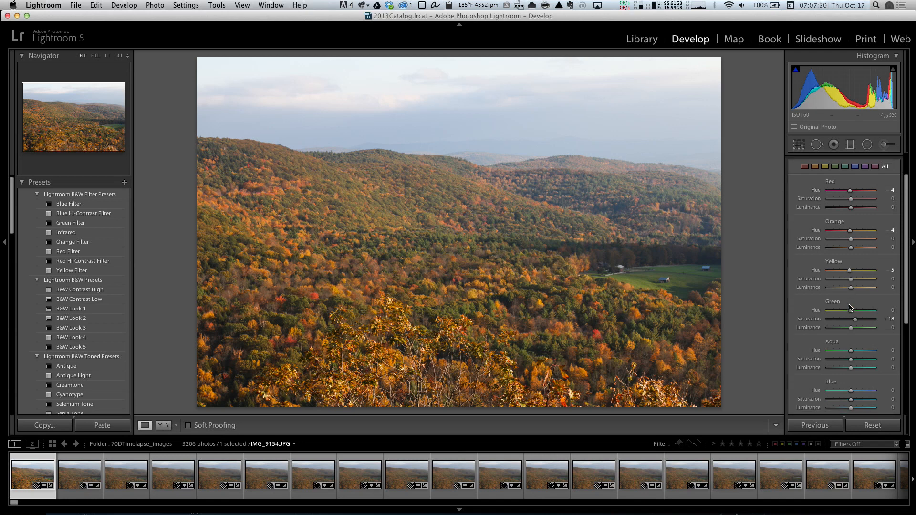
pyautogui.scroll(-5, 848, 307)
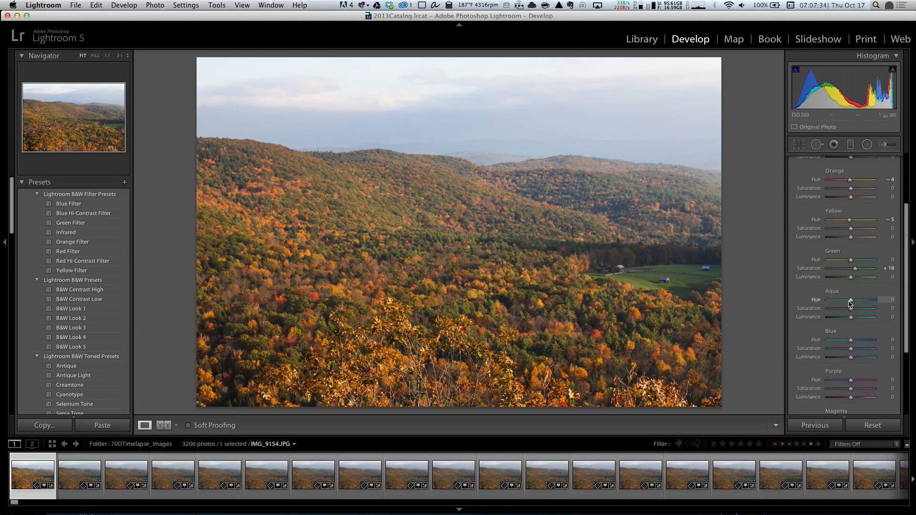
pyautogui.scroll(-3, 850, 304)
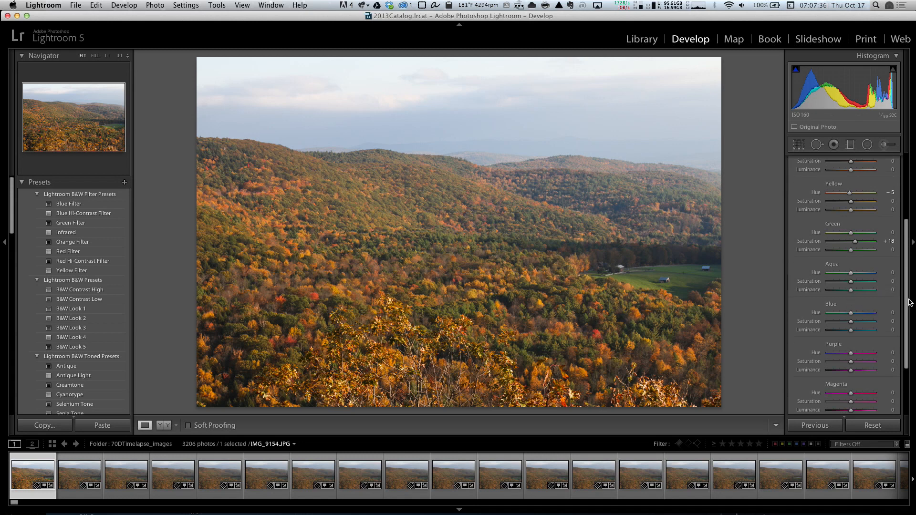
# Step: Add a graduated filter over the sky, from the photo's top edge down to just below the ridgeline
pyautogui.moveTo(908, 225); pyautogui.dragTo(908, 156)
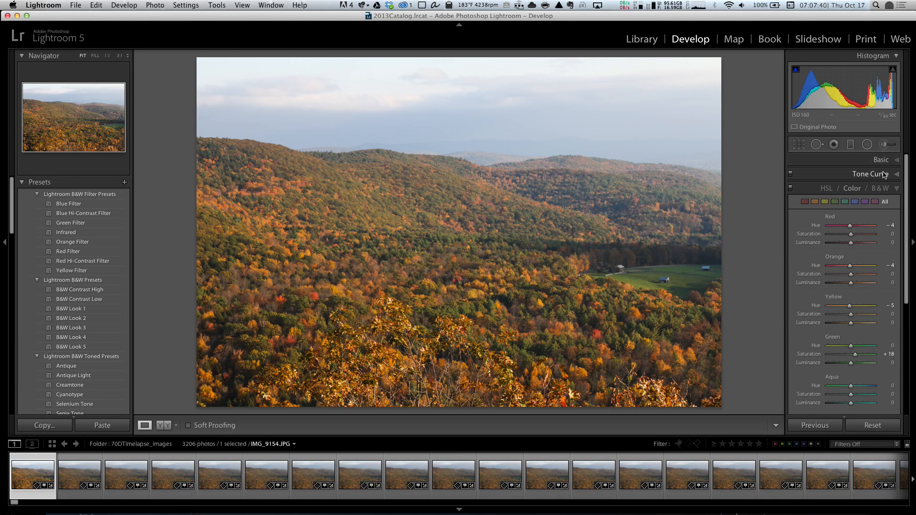
pyautogui.click(850, 145)
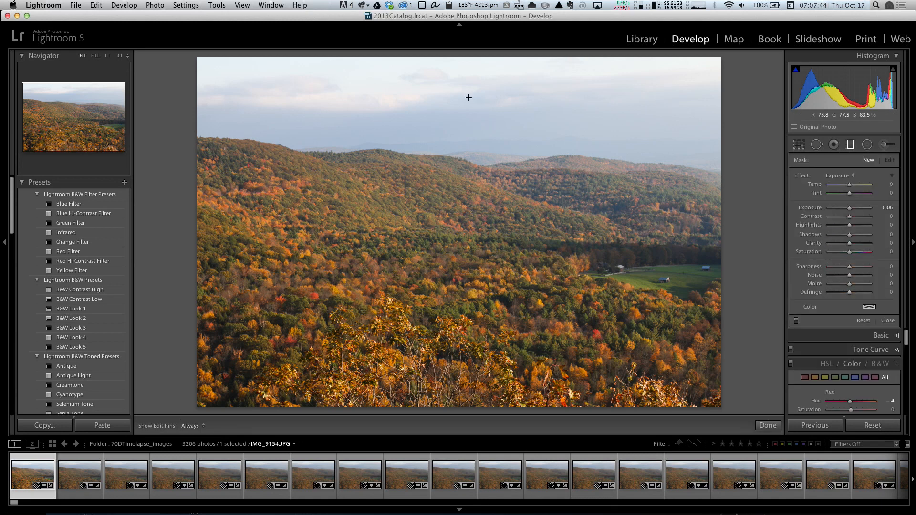
pyautogui.moveTo(450, 57); pyautogui.dragTo(449, 179)
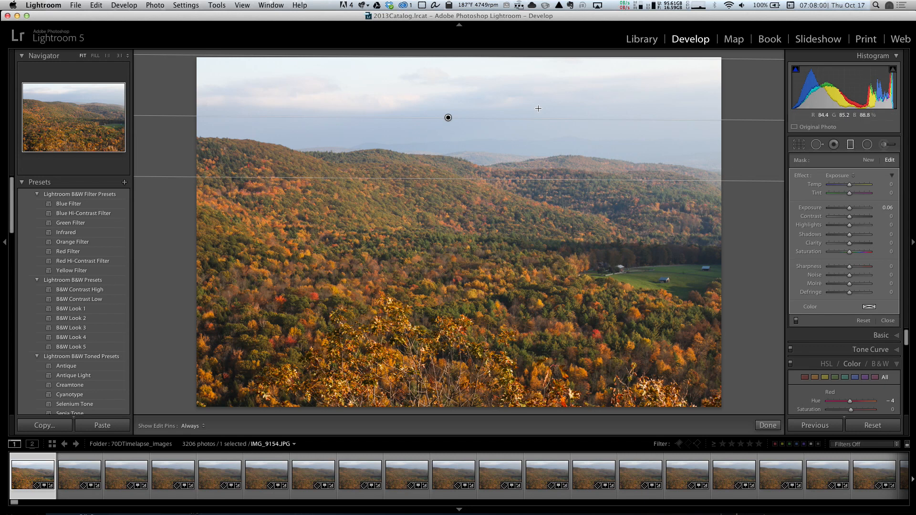
# Step: Set the sky filter's Contrast to 6, Clarity to 58 and Exposure to -1.06, and finish editing the filter
pyautogui.click(863, 217)
pyautogui.moveTo(862, 217); pyautogui.dragTo(861, 246)
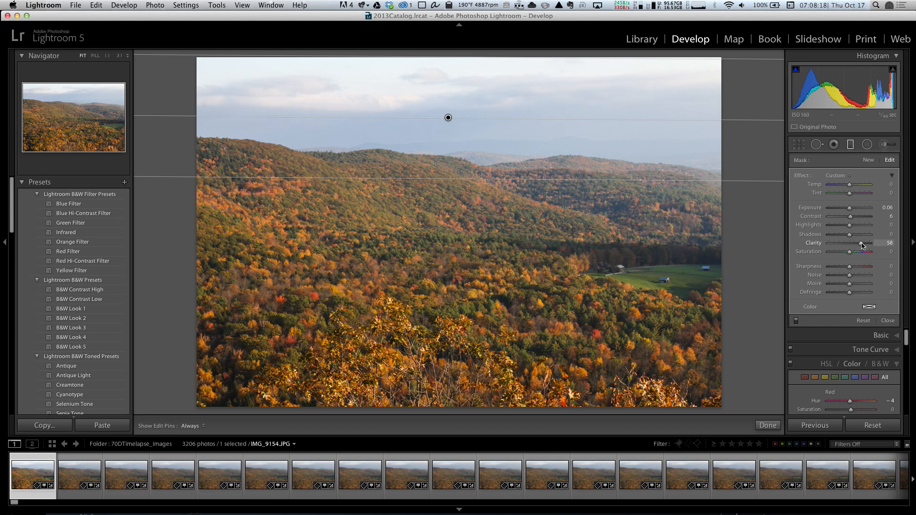
pyautogui.moveTo(849, 208); pyautogui.dragTo(843, 211)
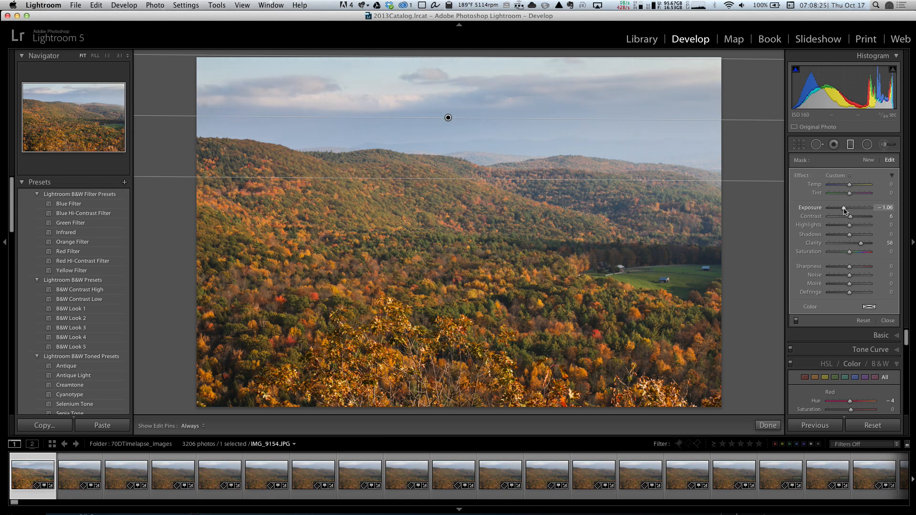
pyautogui.click(886, 321)
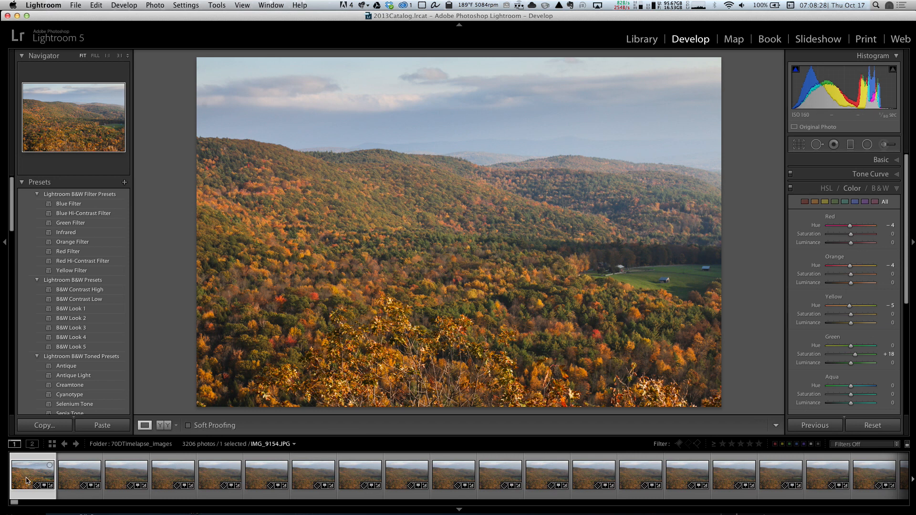
# Step: Compare the edited first photo with the second, and synchronize all of its develop settings to every photo in the folder
pyautogui.click(69, 483)
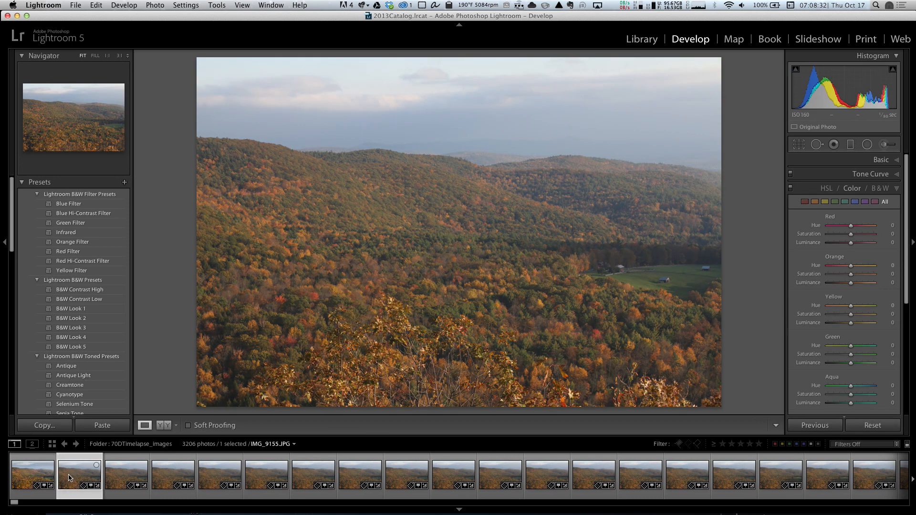
pyautogui.click(25, 477)
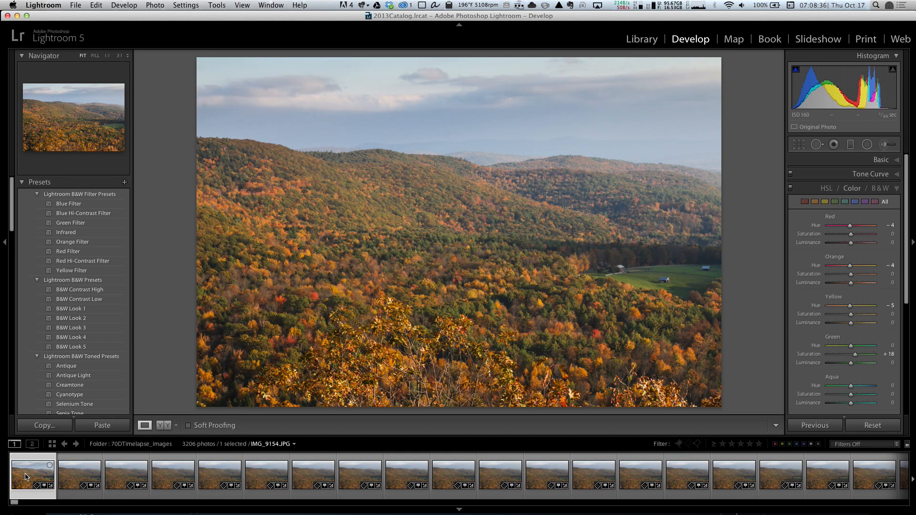
pyautogui.press('super+a')
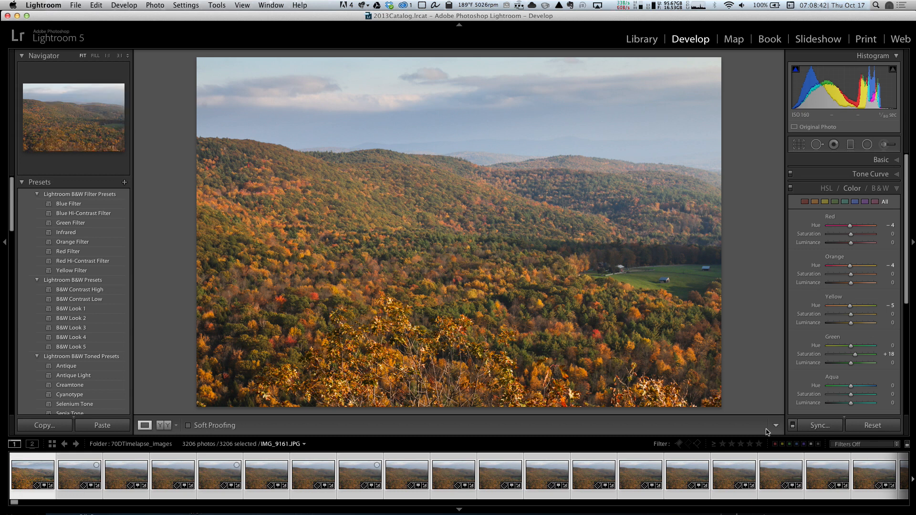
pyautogui.click(811, 426)
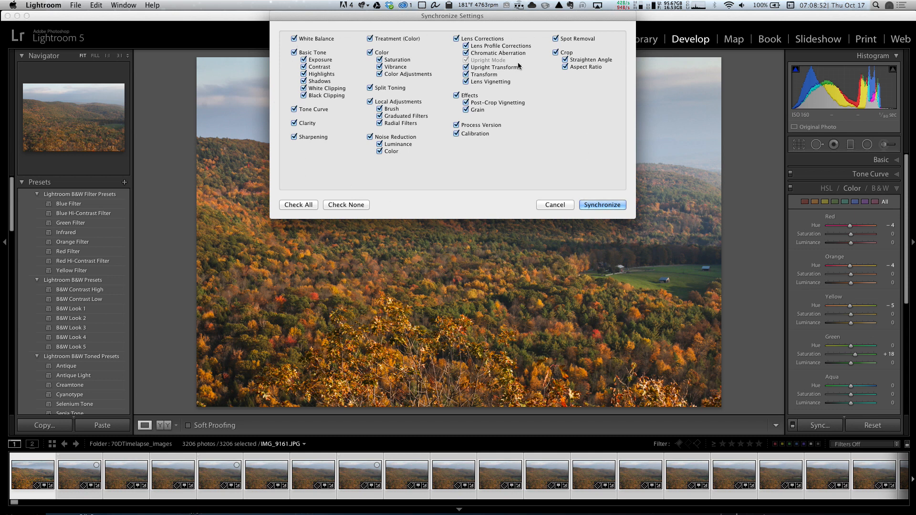
pyautogui.click(608, 204)
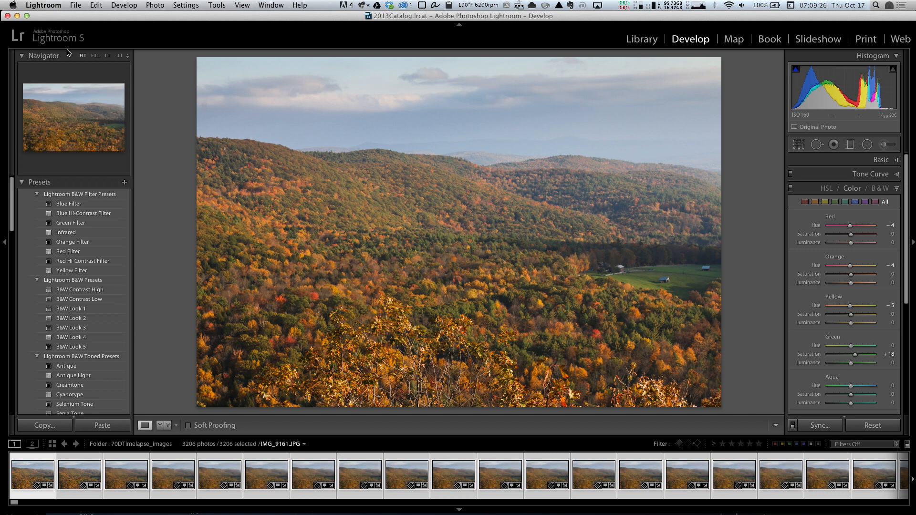
# Step: Check the synchronized edits on the second through sixth photos of the sequence
pyautogui.click(70, 479)
pyautogui.click(106, 479)
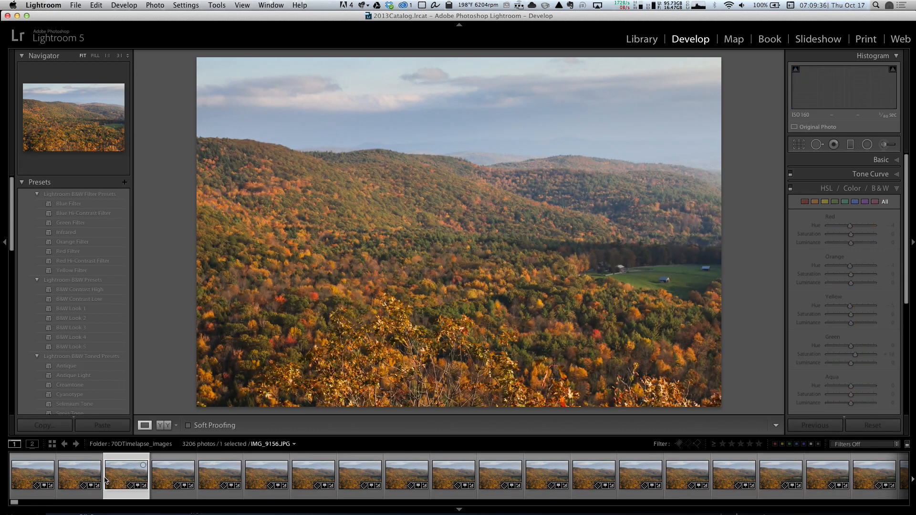
pyautogui.click(165, 479)
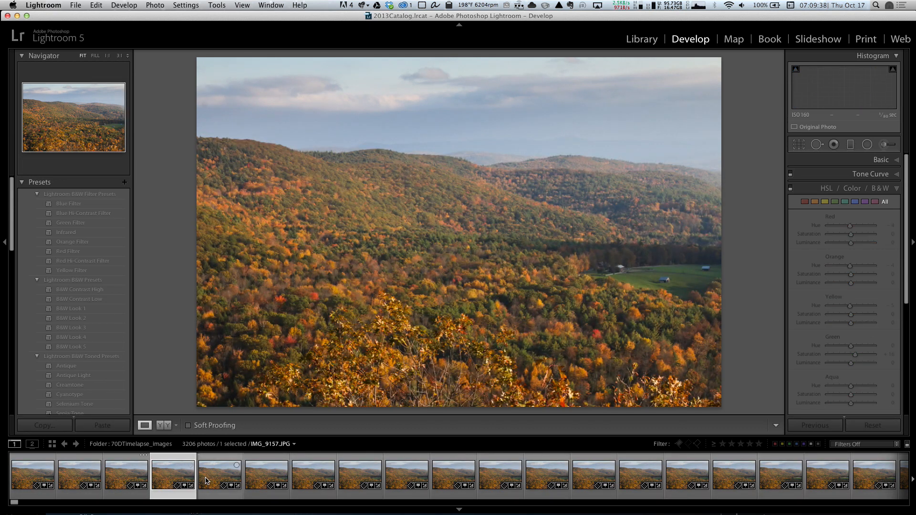
pyautogui.click(207, 480)
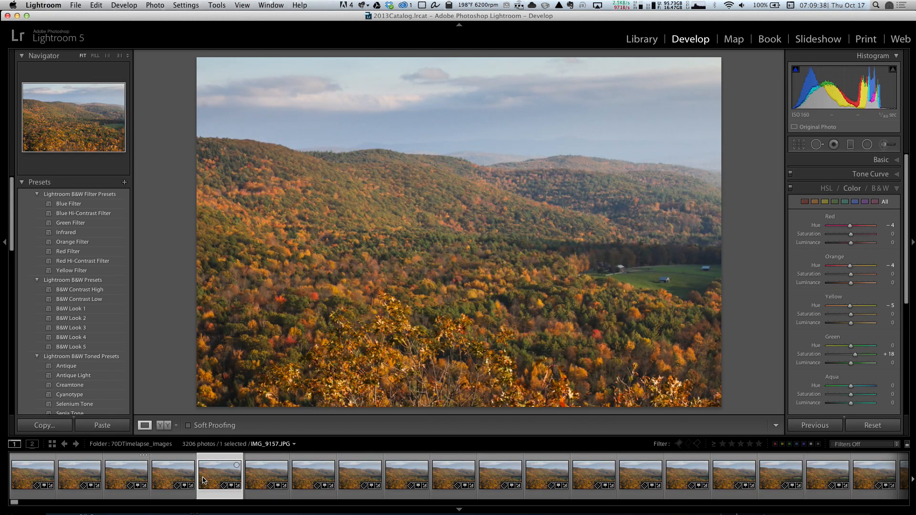
pyautogui.click(267, 481)
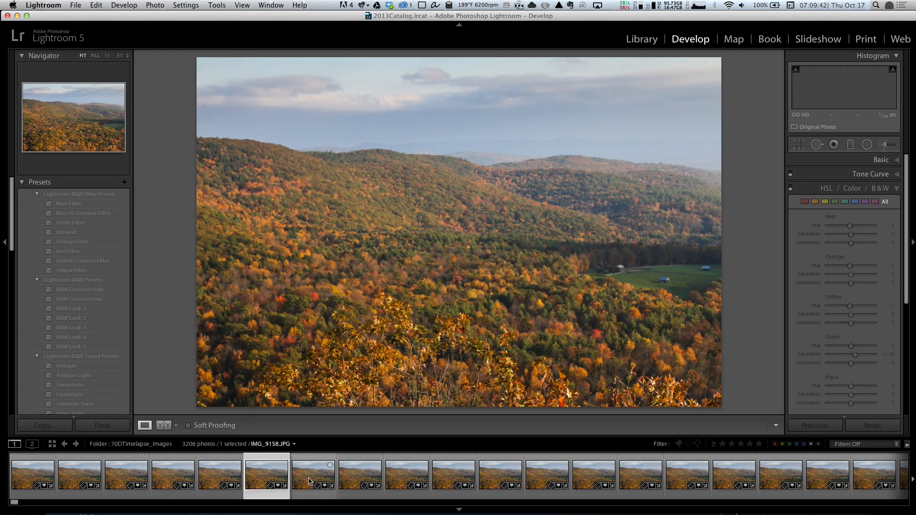
# Step: Check the synchronized edits on the seventh and eighth photos and on the dark frames late in the sequence, then return to the first photo
pyautogui.click(309, 481)
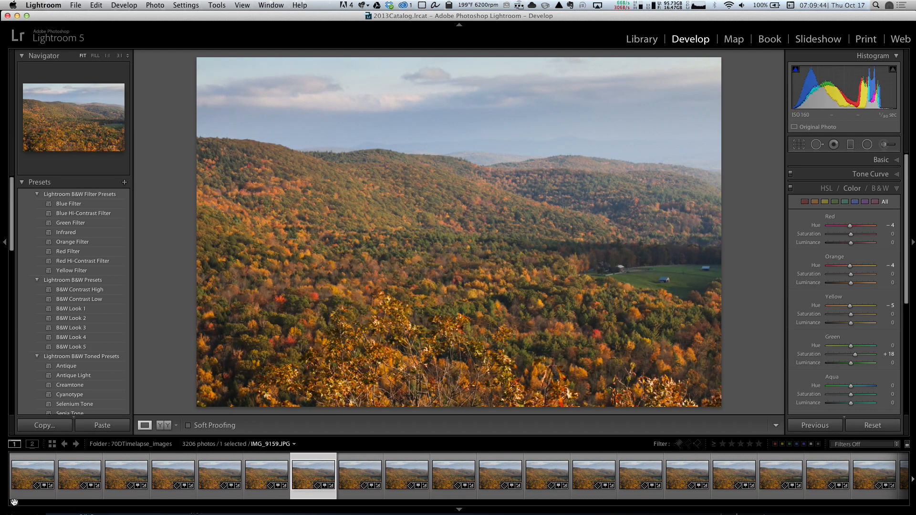
pyautogui.press('Right')
pyautogui.moveTo(14, 502); pyautogui.dragTo(645, 504)
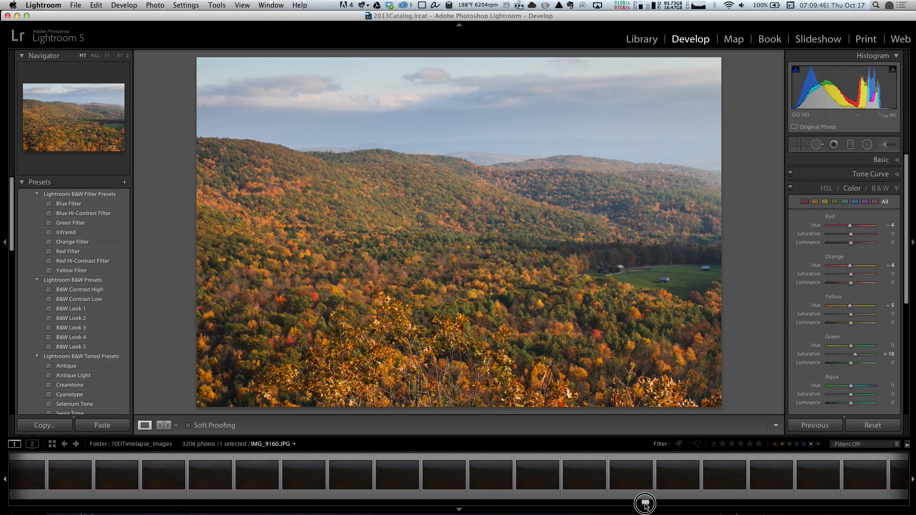
pyautogui.click(576, 481)
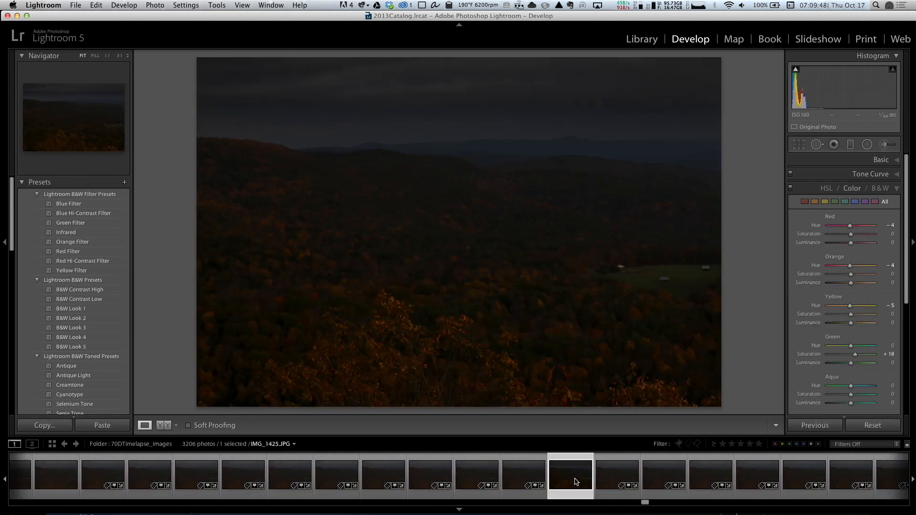
pyautogui.click(606, 475)
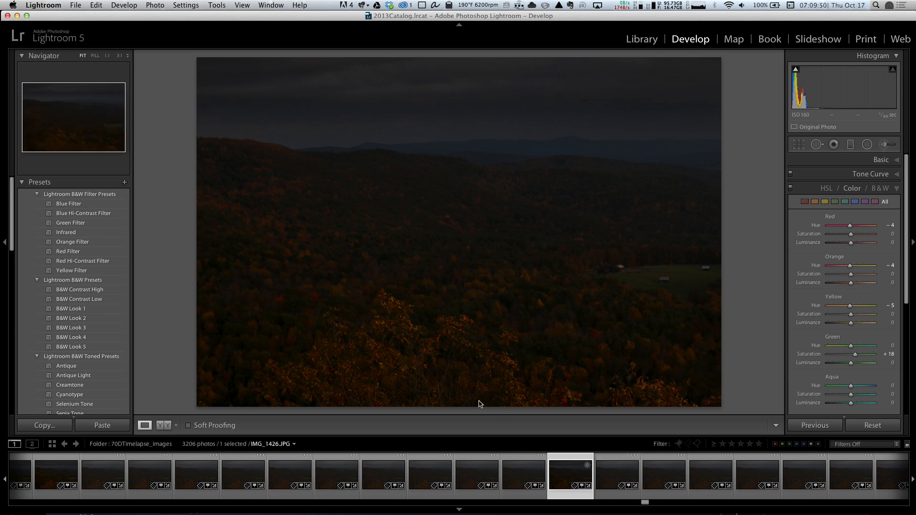
pyautogui.press('Left')
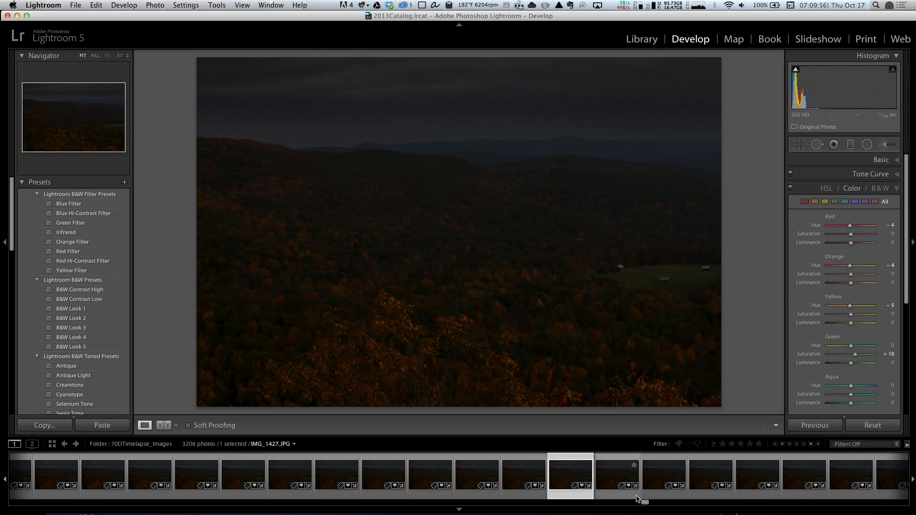
pyautogui.moveTo(644, 502); pyautogui.dragTo(9, 497)
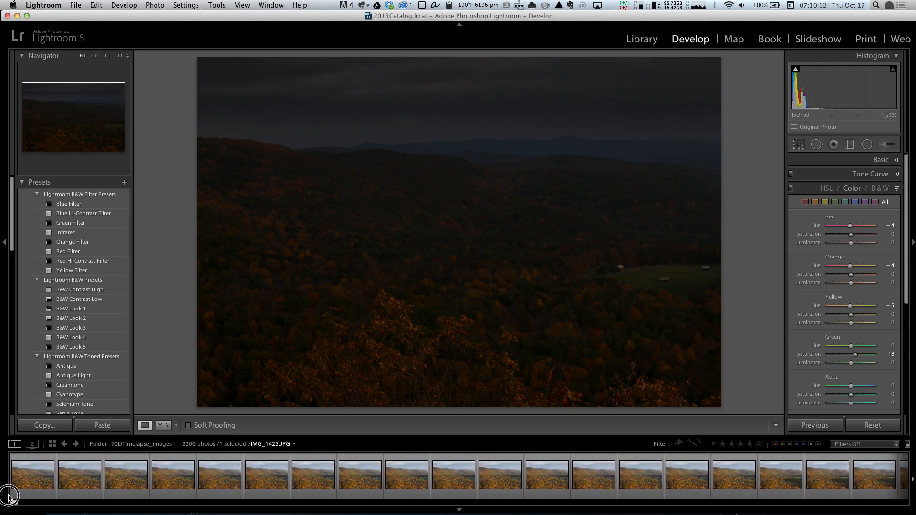
pyautogui.click(33, 474)
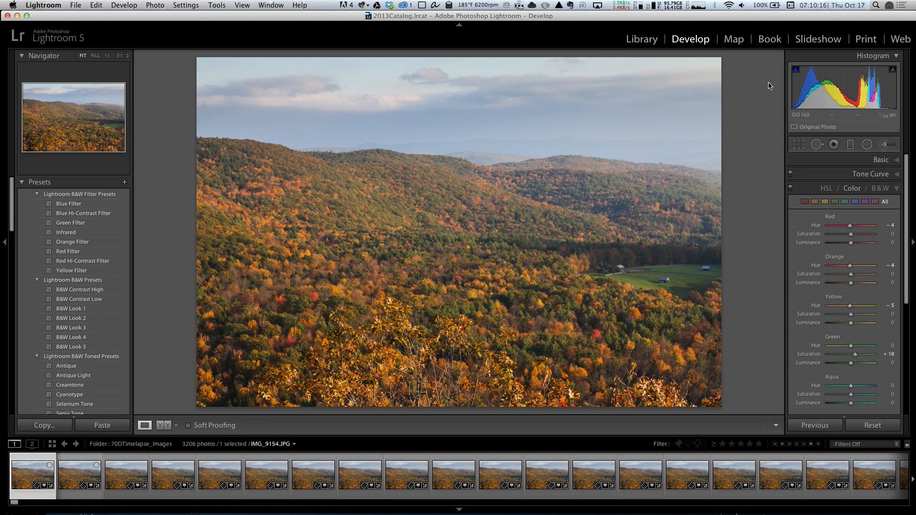
# Step: Open the Slideshow module, select all photos in the folder, and review their export settings before closing the export dialog
pyautogui.click(819, 42)
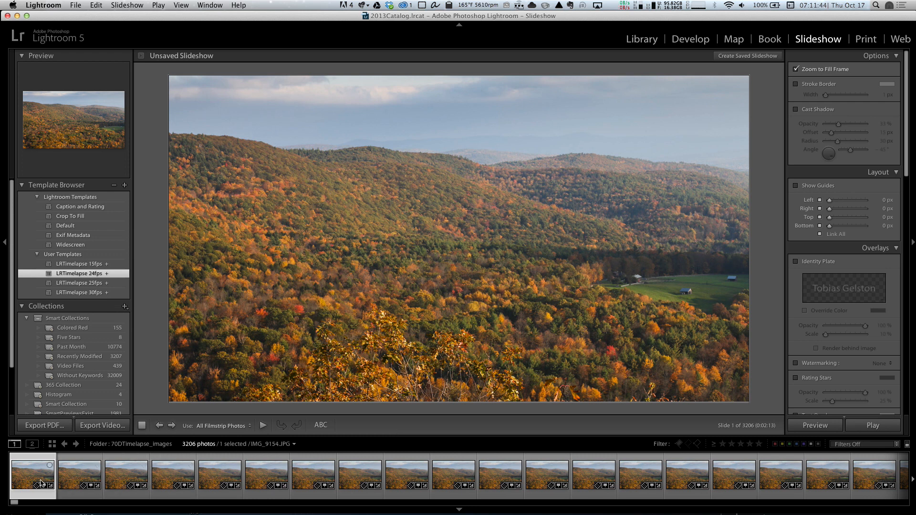
pyautogui.press('super+a')
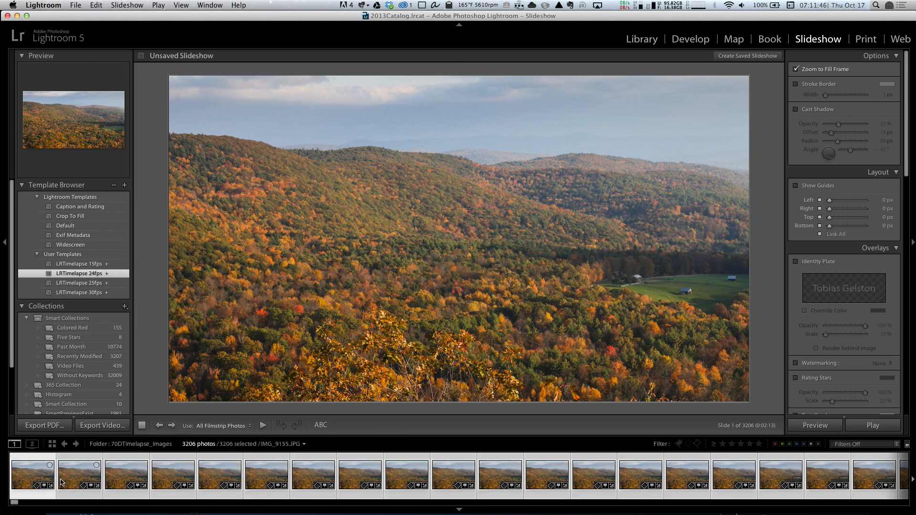
pyautogui.click(78, 6)
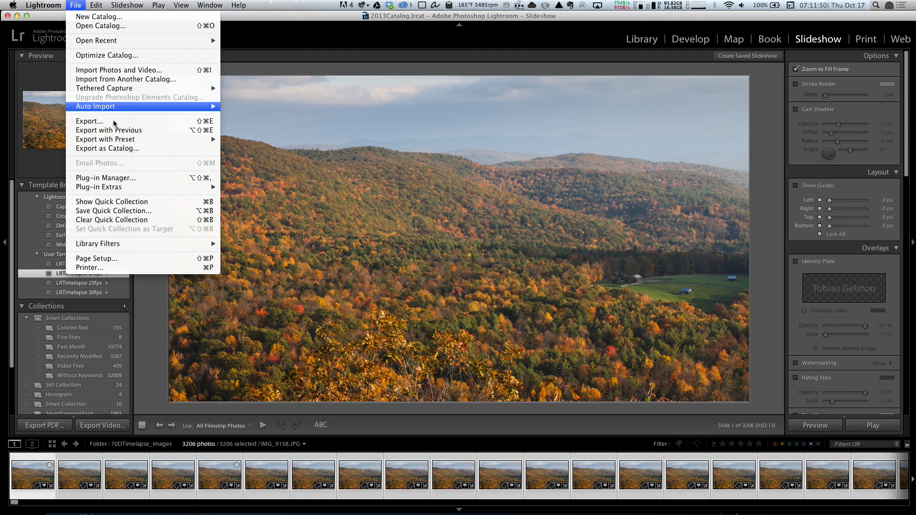
pyautogui.moveTo(123, 141)
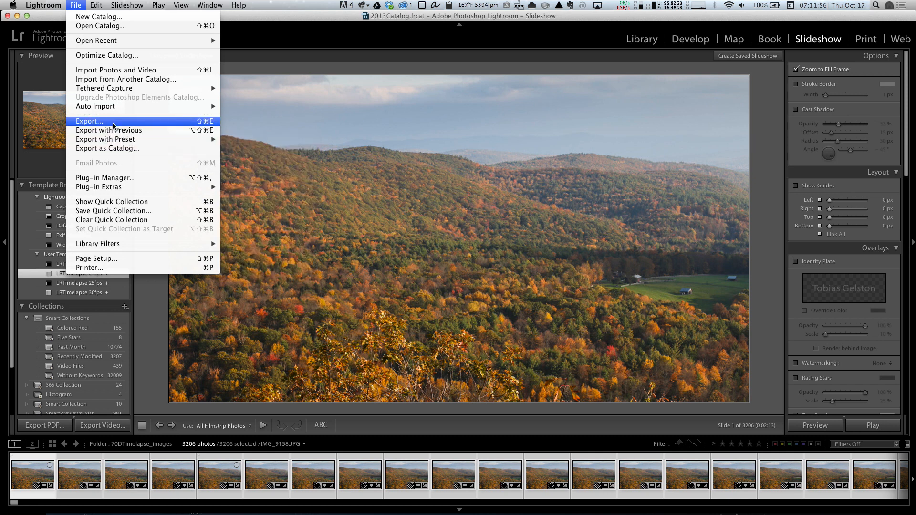
pyautogui.click(113, 122)
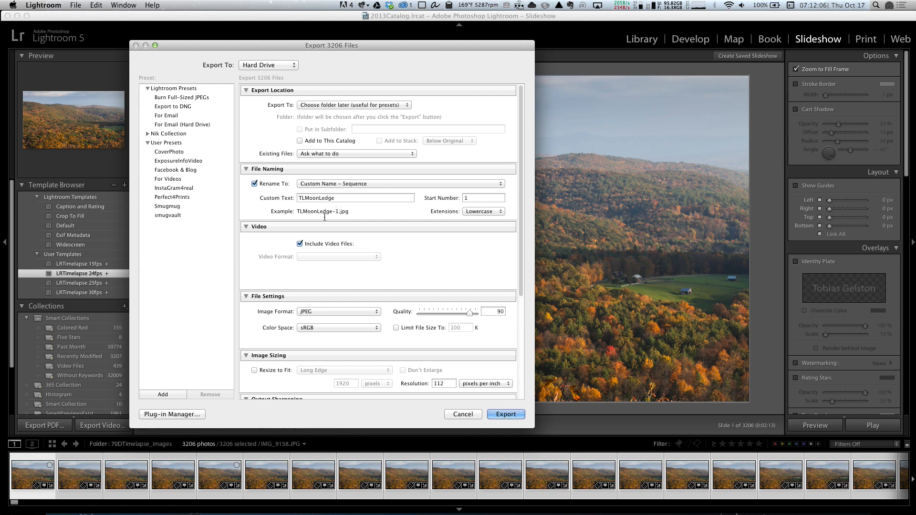
pyautogui.click(469, 414)
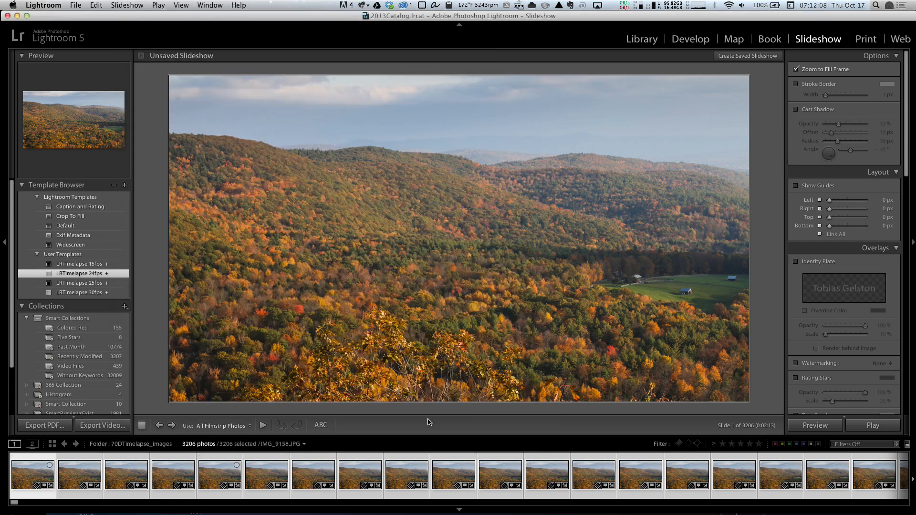
# Step: Examine the first, a middle and the last frame of the sequence in the slideshow, and go back to the first photo
pyautogui.click(42, 474)
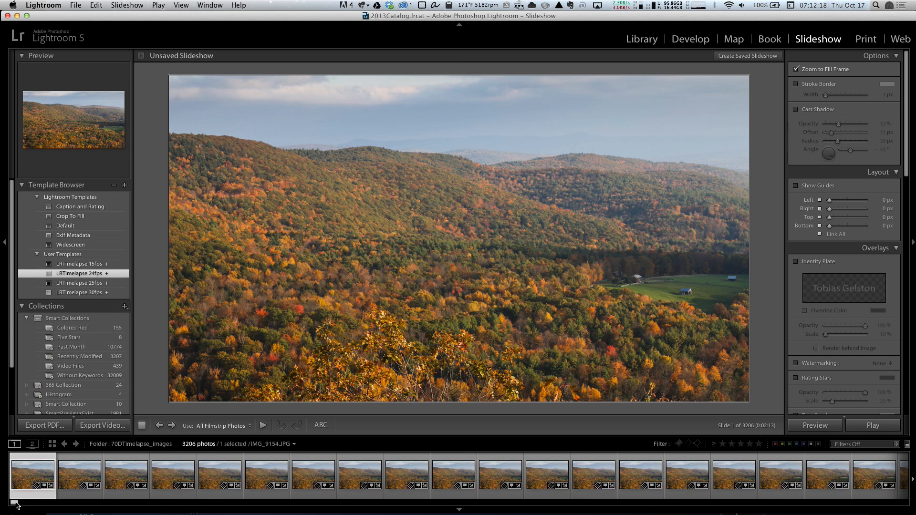
pyautogui.click(13, 503)
pyautogui.moveTo(13, 502); pyautogui.dragTo(438, 503)
pyautogui.click(430, 479)
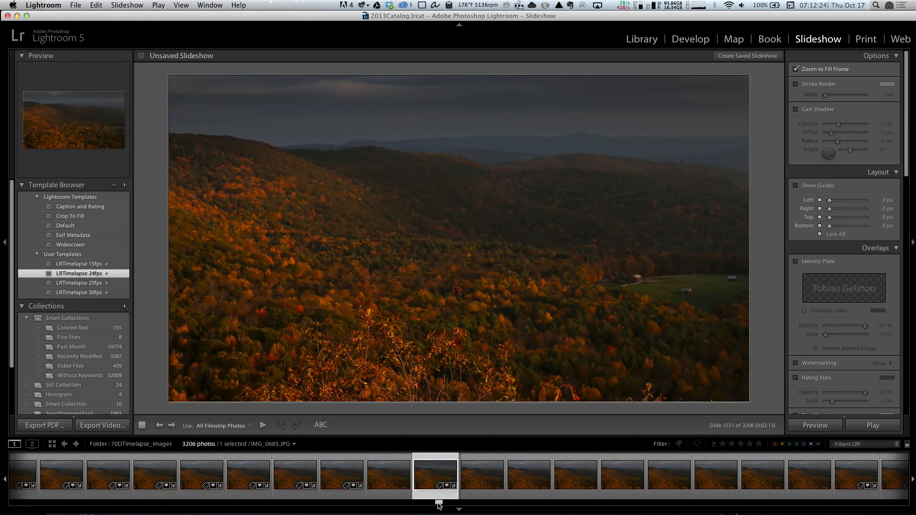
pyautogui.press('End')
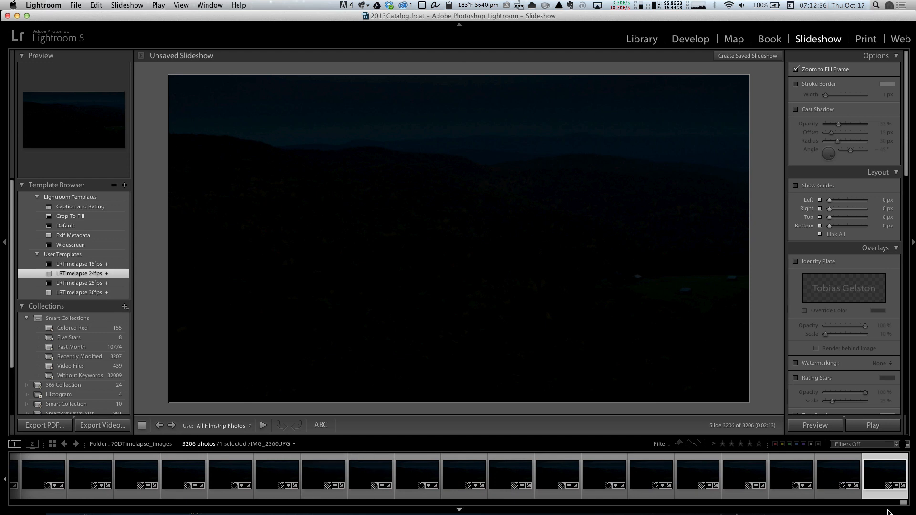
pyautogui.click(654, 500)
pyautogui.moveTo(654, 500); pyautogui.dragTo(13, 494)
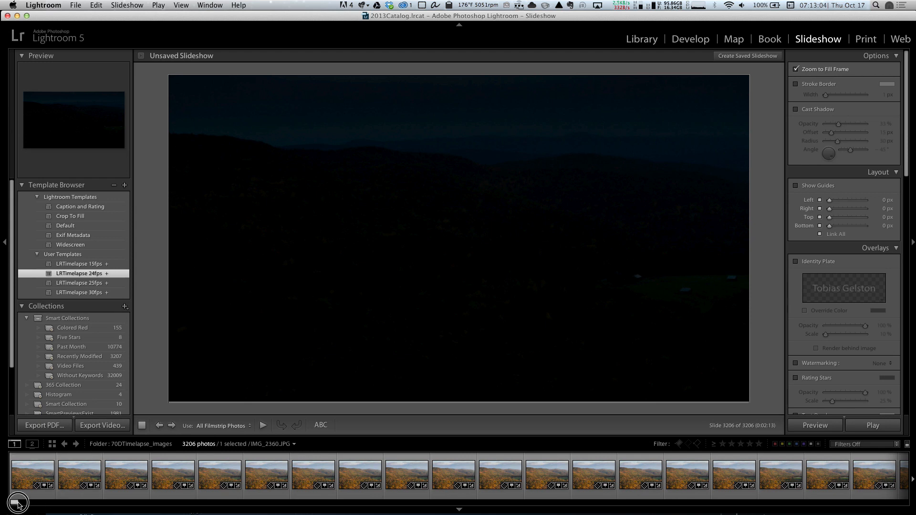
pyautogui.moveTo(16, 503)
pyautogui.mouseDown()
pyautogui.moveTo(336, 511)
pyautogui.moveTo(909, 505)
pyautogui.moveTo(402, 510)
pyautogui.moveTo(8, 491)
pyautogui.mouseUp()
pyautogui.click(127, 475)
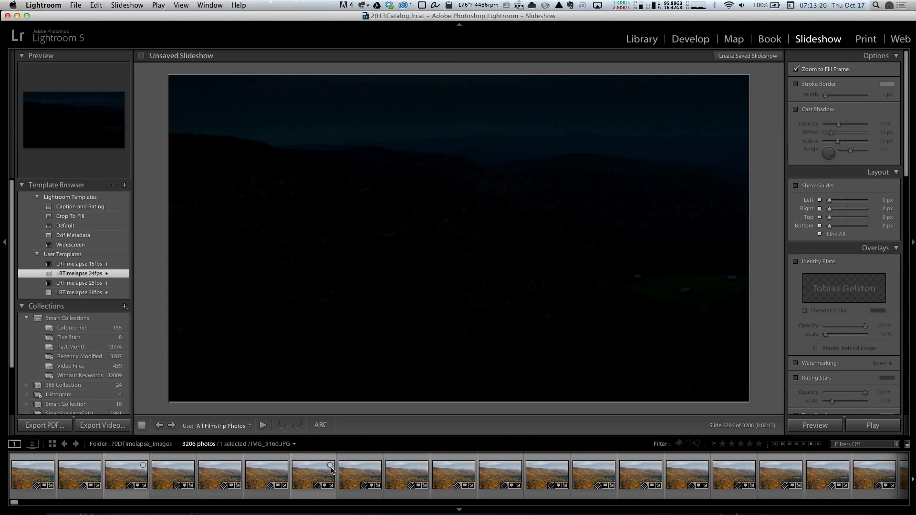
pyautogui.click(35, 475)
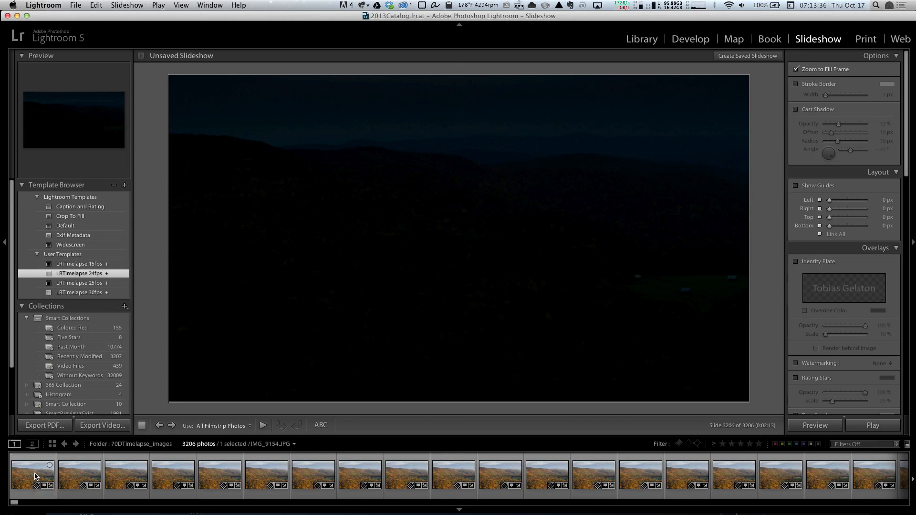
# Step: Set the photo export to resize to fit a long edge of 1920 pixels, and proceed to choosing the destination folder
pyautogui.click(76, 5)
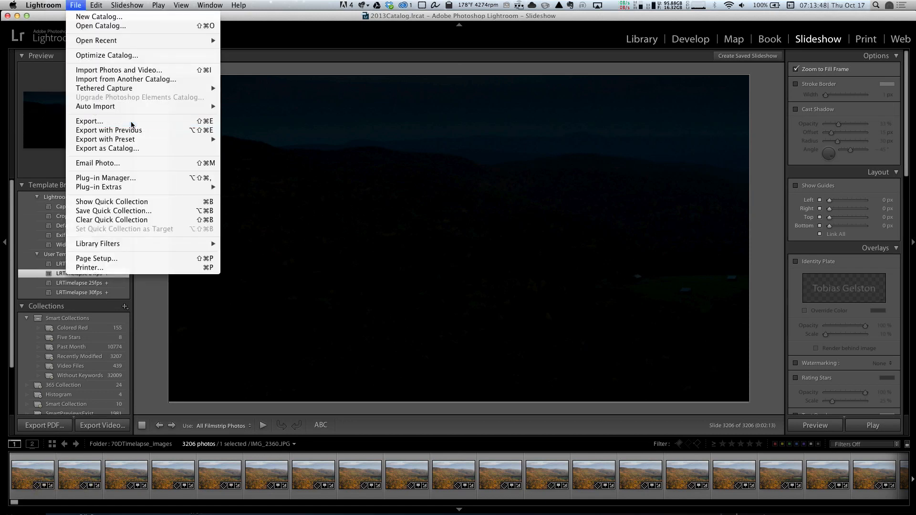
pyautogui.click(357, 201)
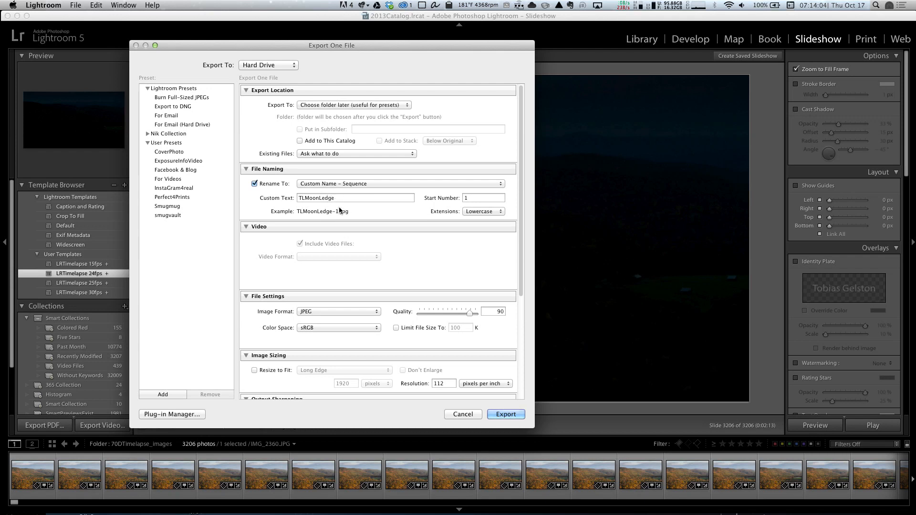
pyautogui.moveTo(521, 227); pyautogui.dragTo(519, 319)
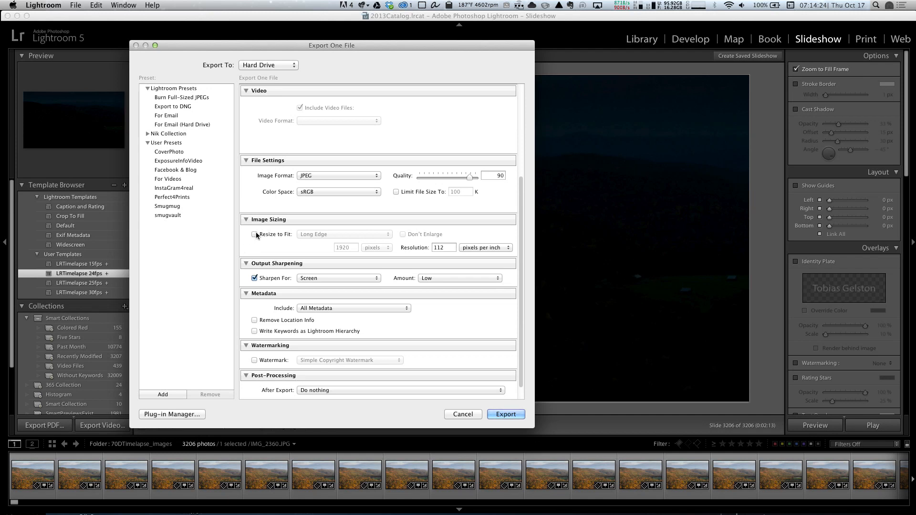
pyautogui.click(255, 234)
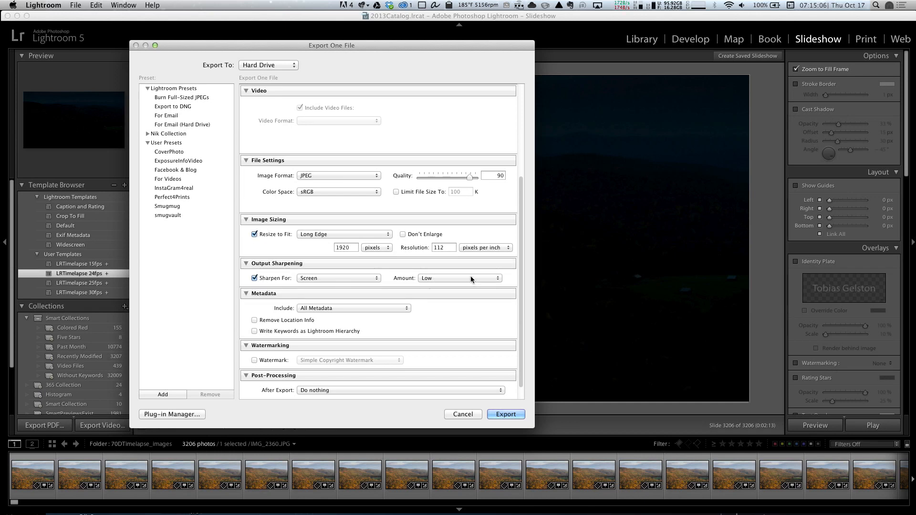
pyautogui.scroll(-1, 430, 296)
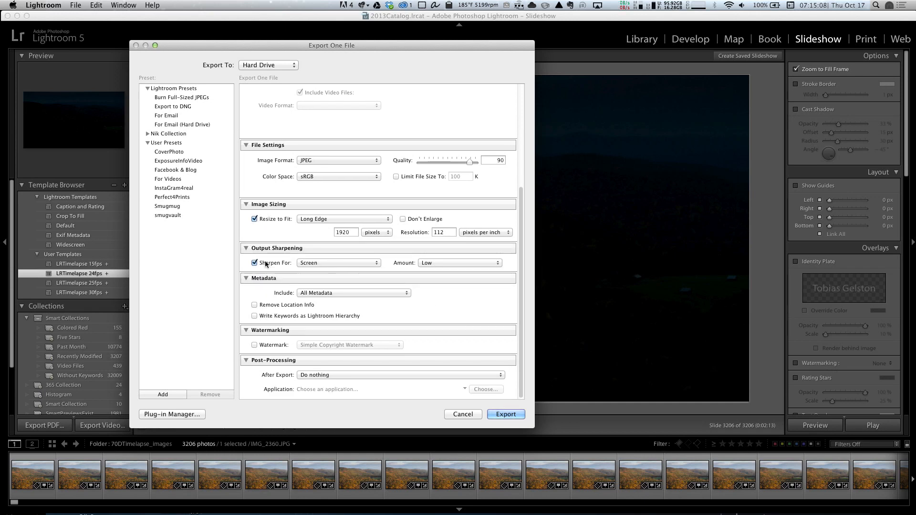
pyautogui.click(501, 413)
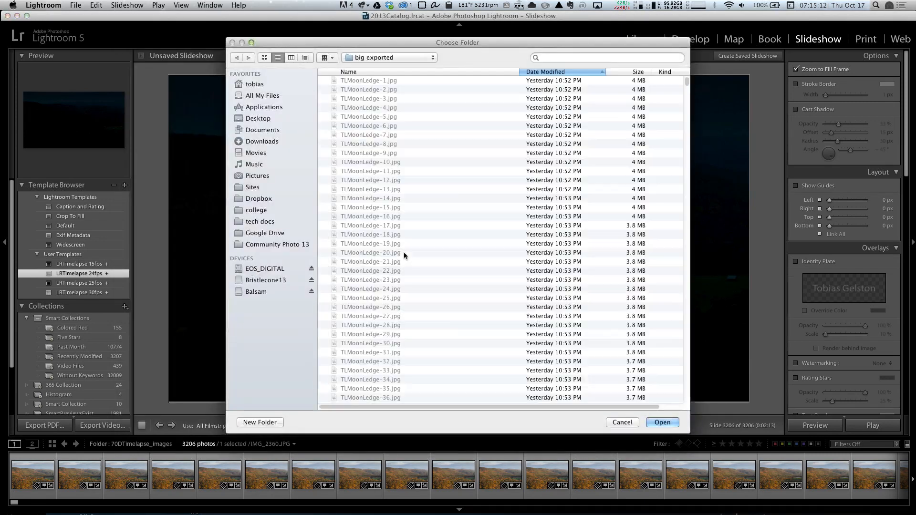
# Step: Look through the 70DTimelapse_images folder for the "big exported" destination folder, and cancel the export
pyautogui.click(422, 58)
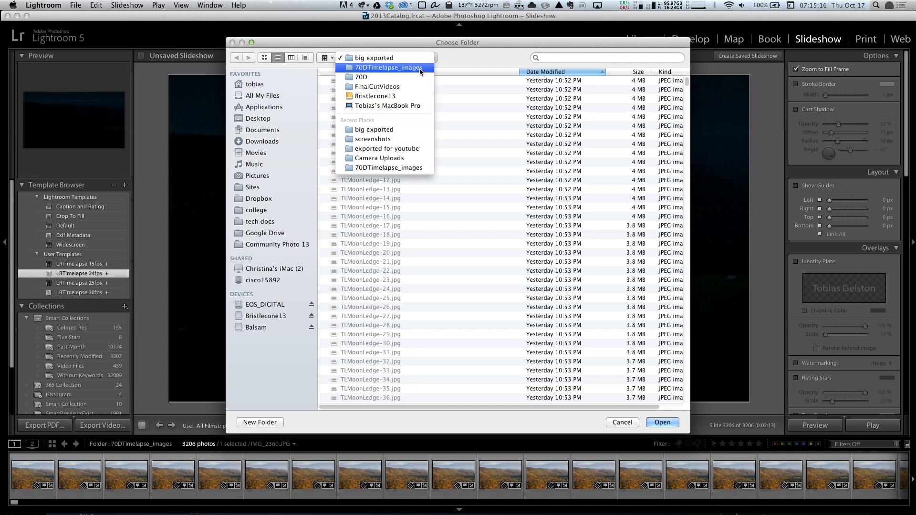
pyautogui.click(420, 68)
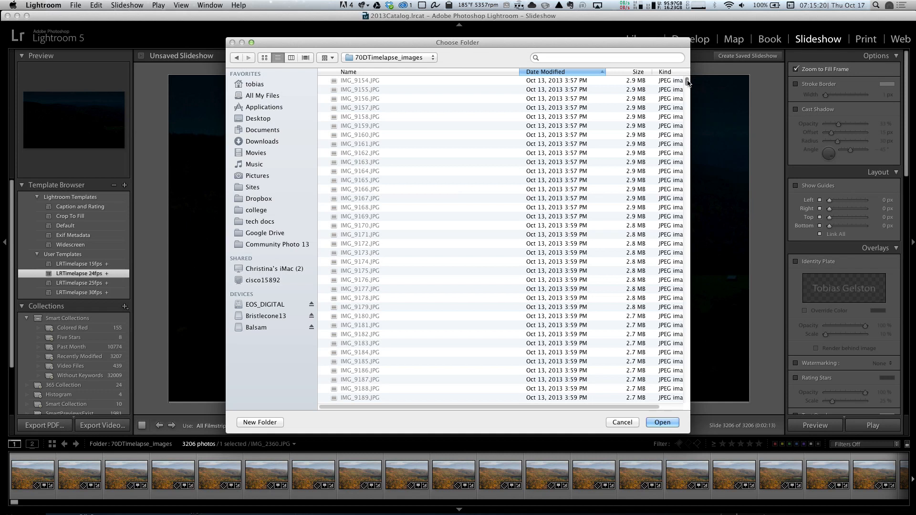
pyautogui.moveTo(687, 76); pyautogui.dragTo(686, 408)
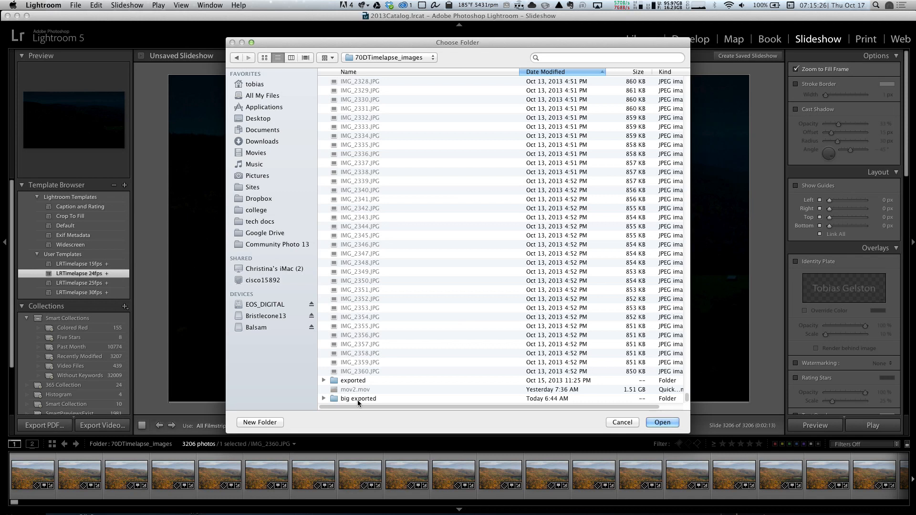
pyautogui.click(625, 424)
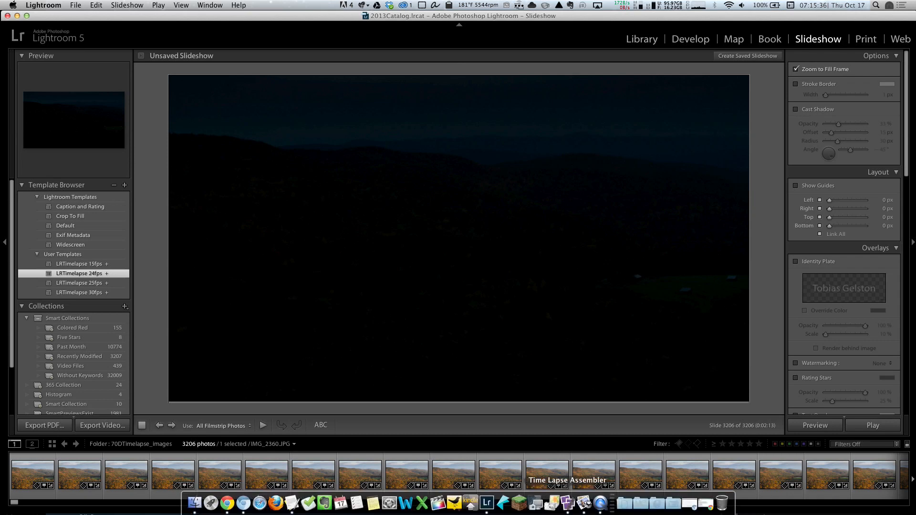
# Step: Switch to Time Lapse Assembler, examine the available codecs and keep h.264 selected
pyautogui.click(570, 511)
pyautogui.moveTo(537, 219); pyautogui.dragTo(382, 114)
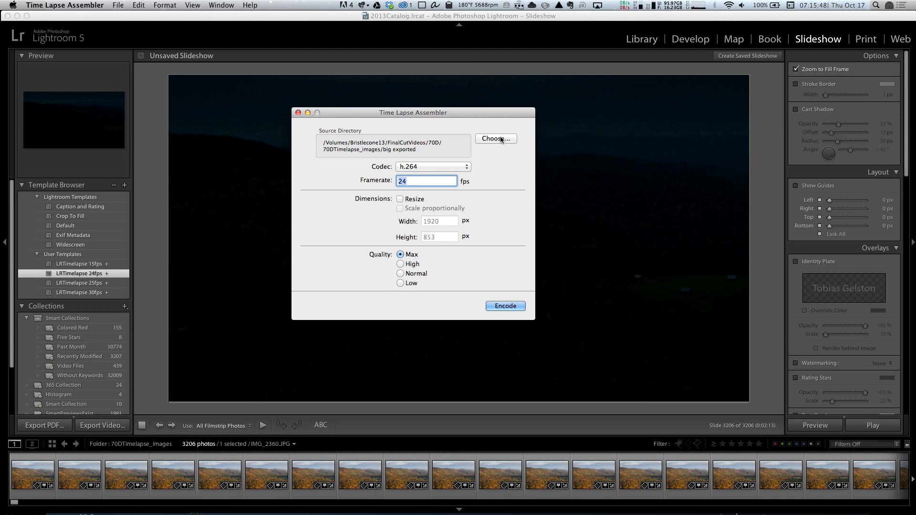
pyautogui.click(462, 167)
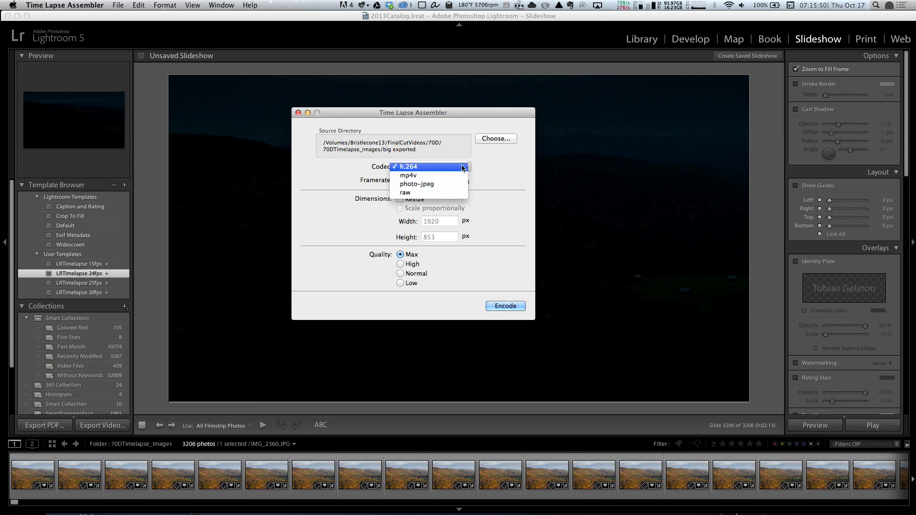
pyautogui.click(463, 167)
pyautogui.click(463, 167)
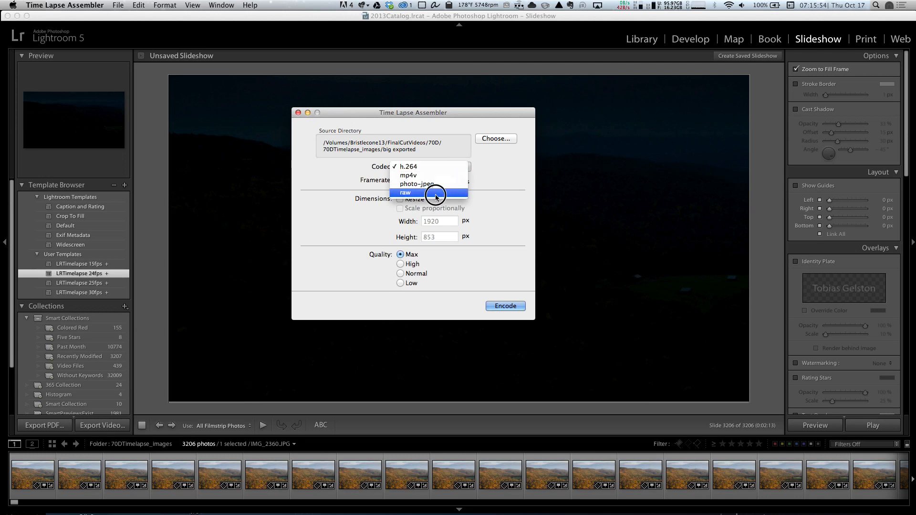
pyautogui.click(448, 169)
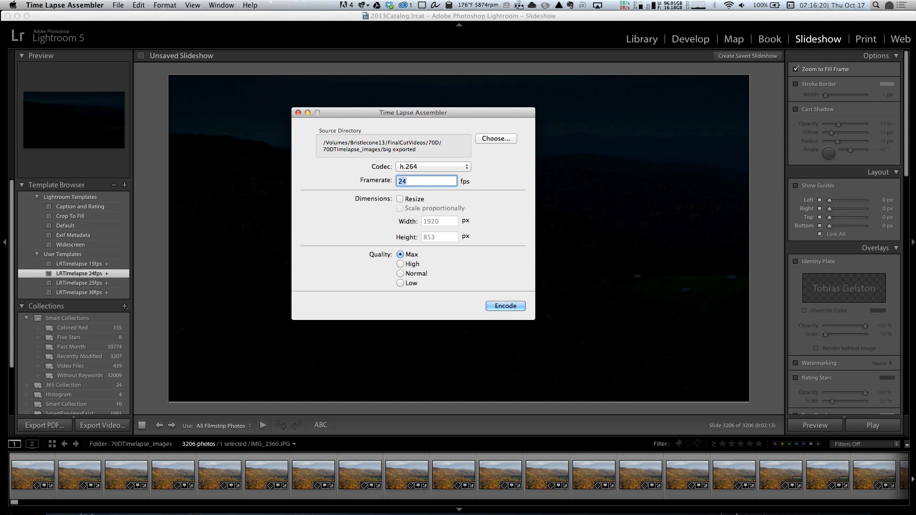
# Step: Switch to Finder and preview MoonLedgeFull.mov in the "big exported" folder
pyautogui.click(195, 504)
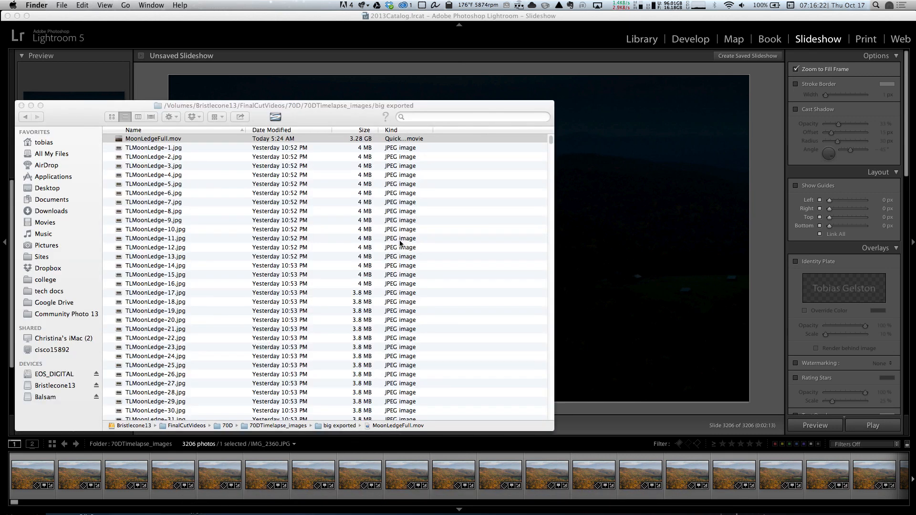
pyautogui.moveTo(98, 122); pyautogui.dragTo(106, 153)
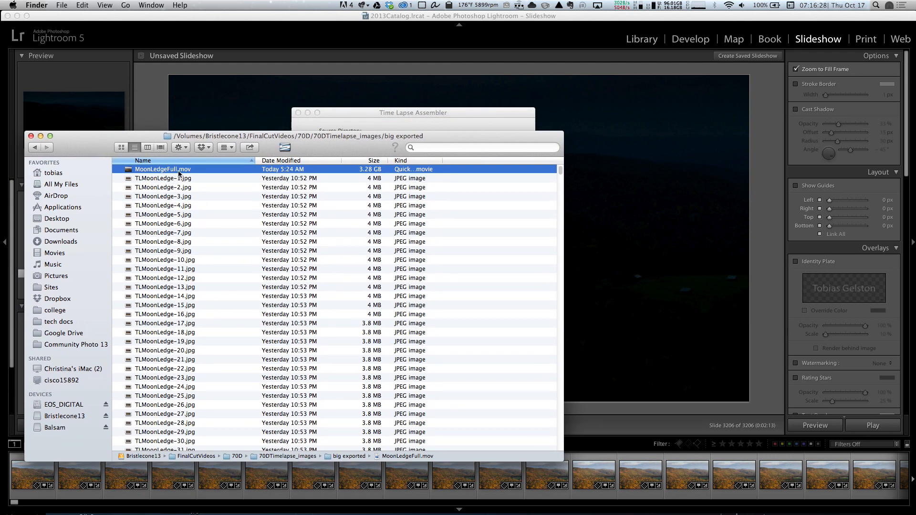
pyautogui.moveTo(293, 148); pyautogui.dragTo(337, 196)
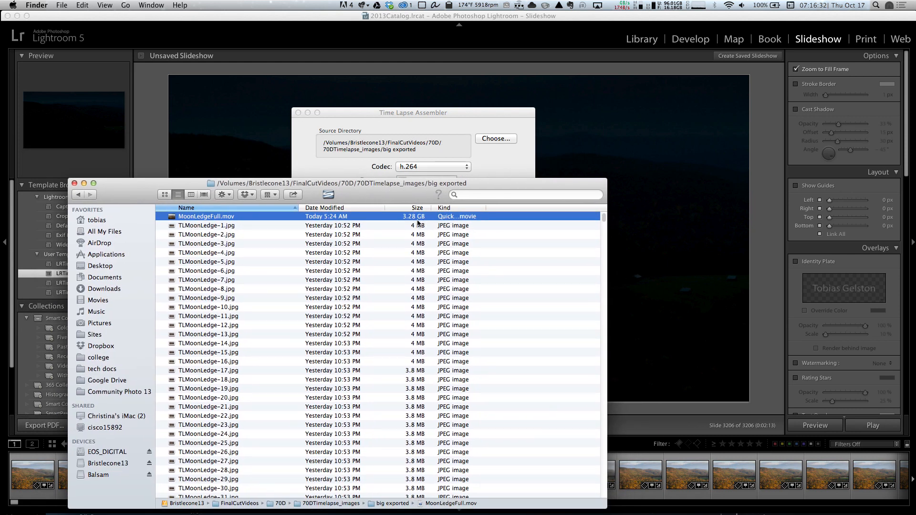
pyautogui.click(206, 217)
pyautogui.click(176, 221)
pyautogui.press('space')
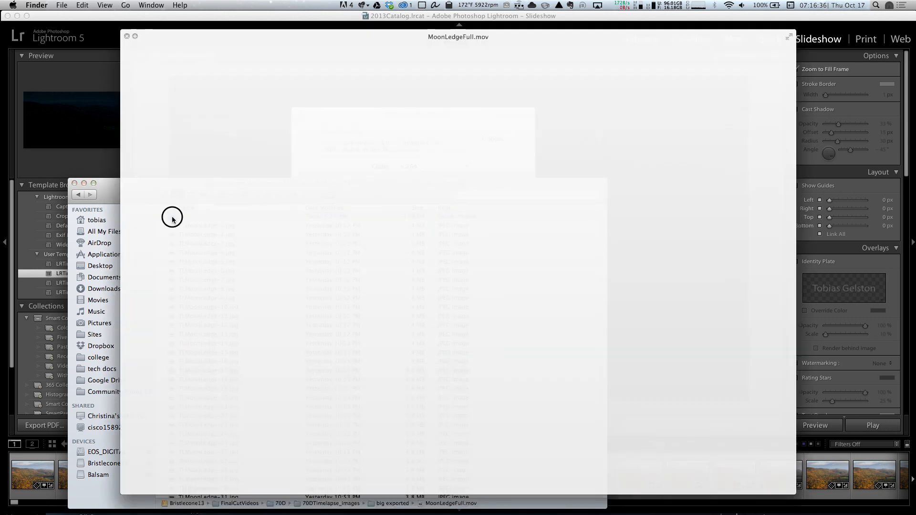